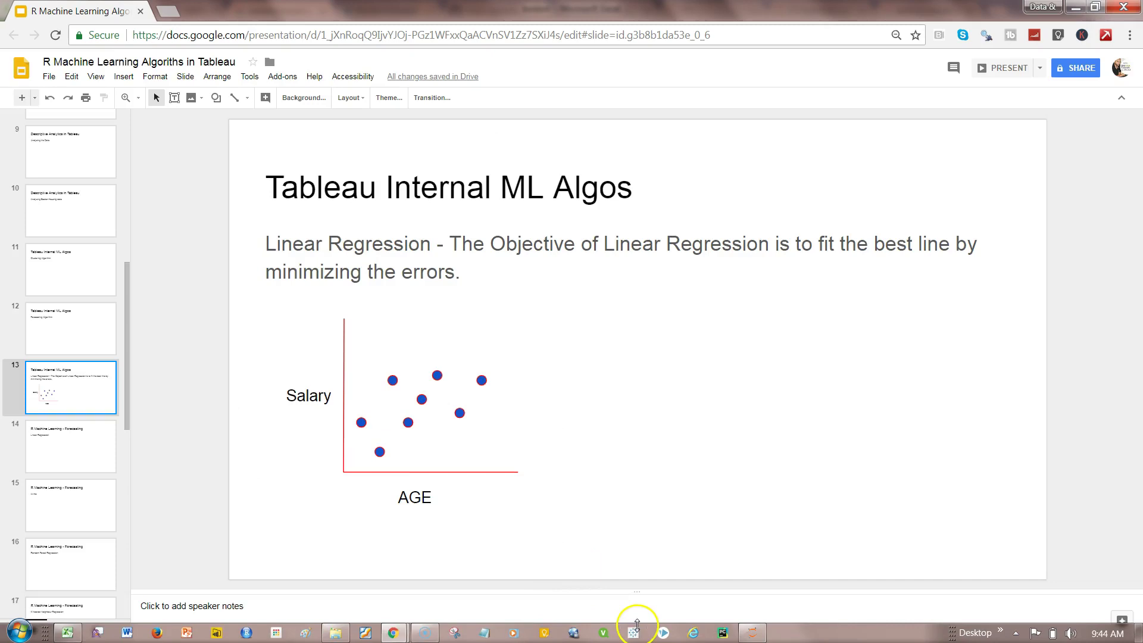
# Launch Tableau, then bring up the boston workbook in Excel and select its Price column.
pyautogui.click(634, 633)
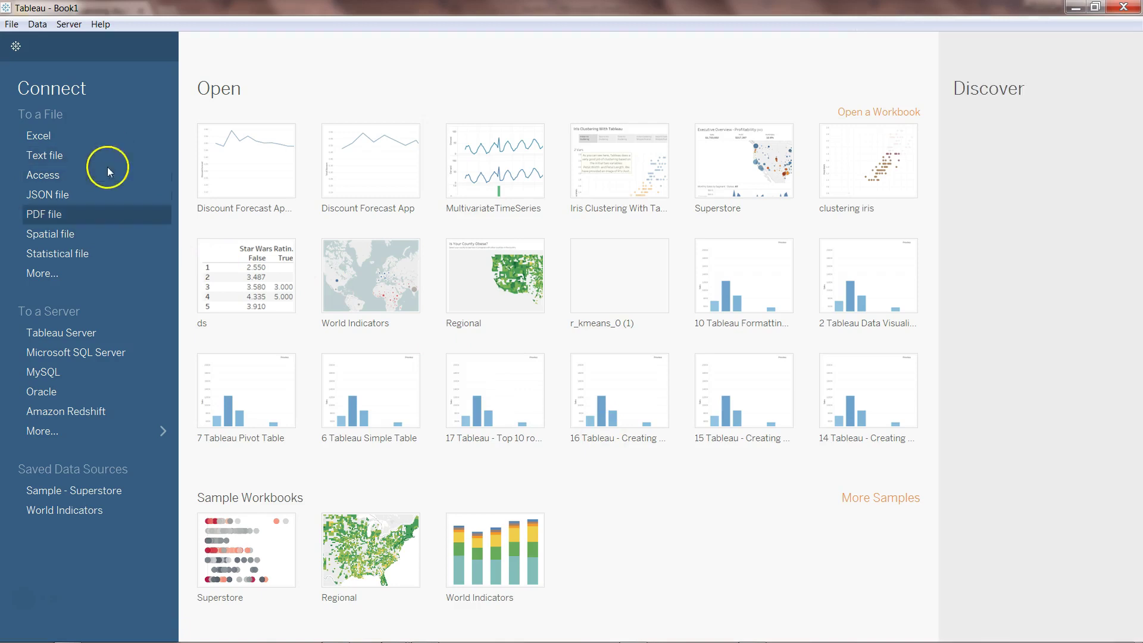
pyautogui.click(67, 633)
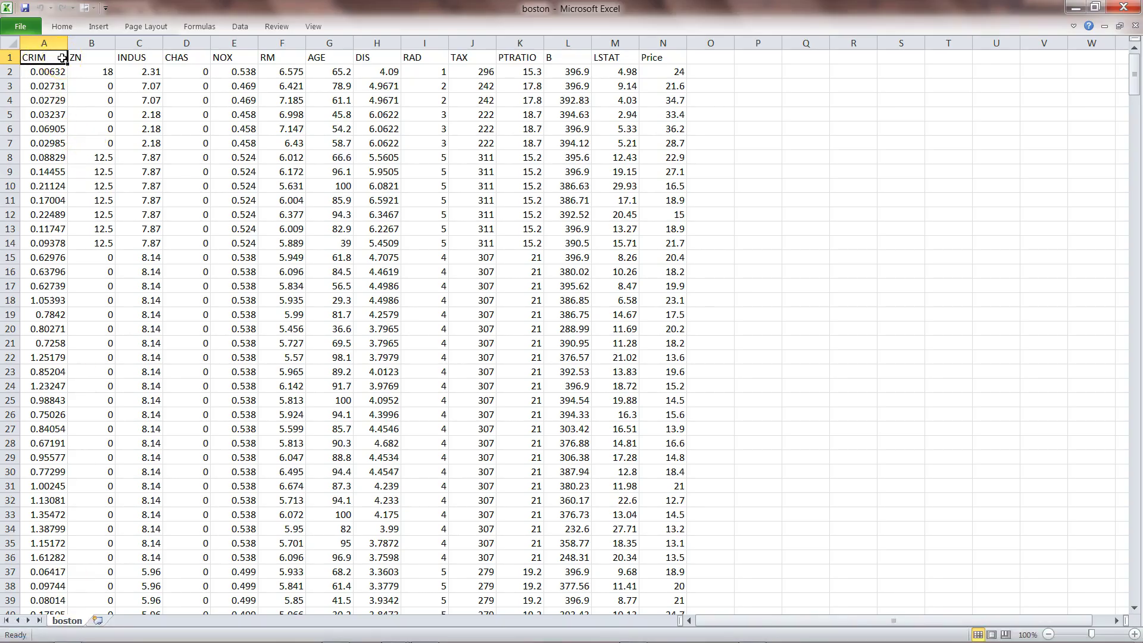
pyautogui.click(663, 44)
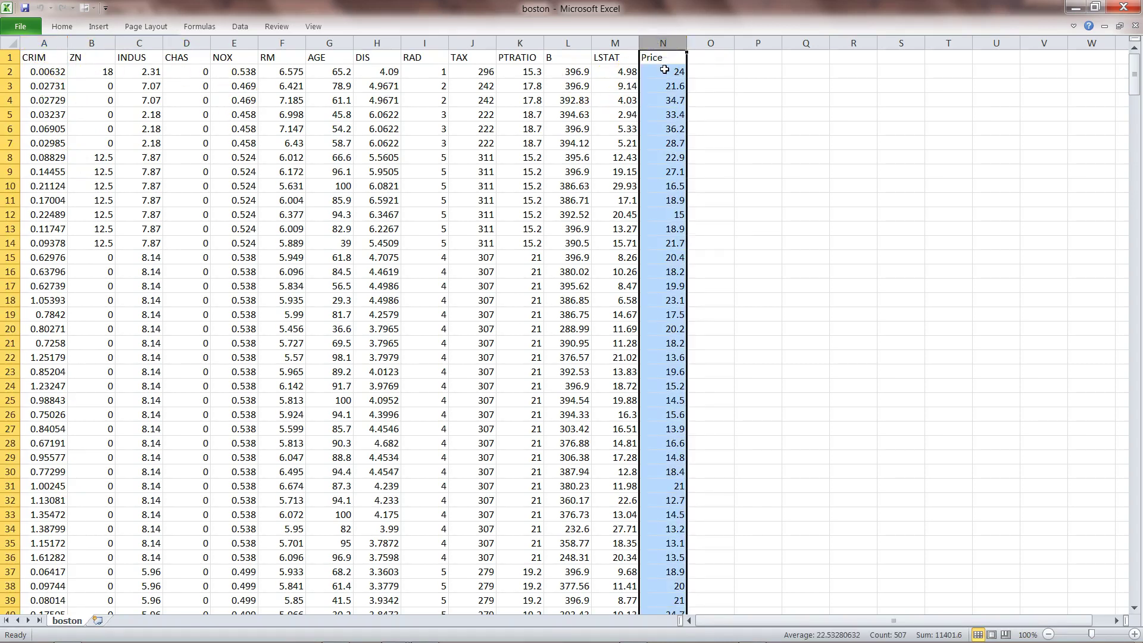
pyautogui.click(664, 71)
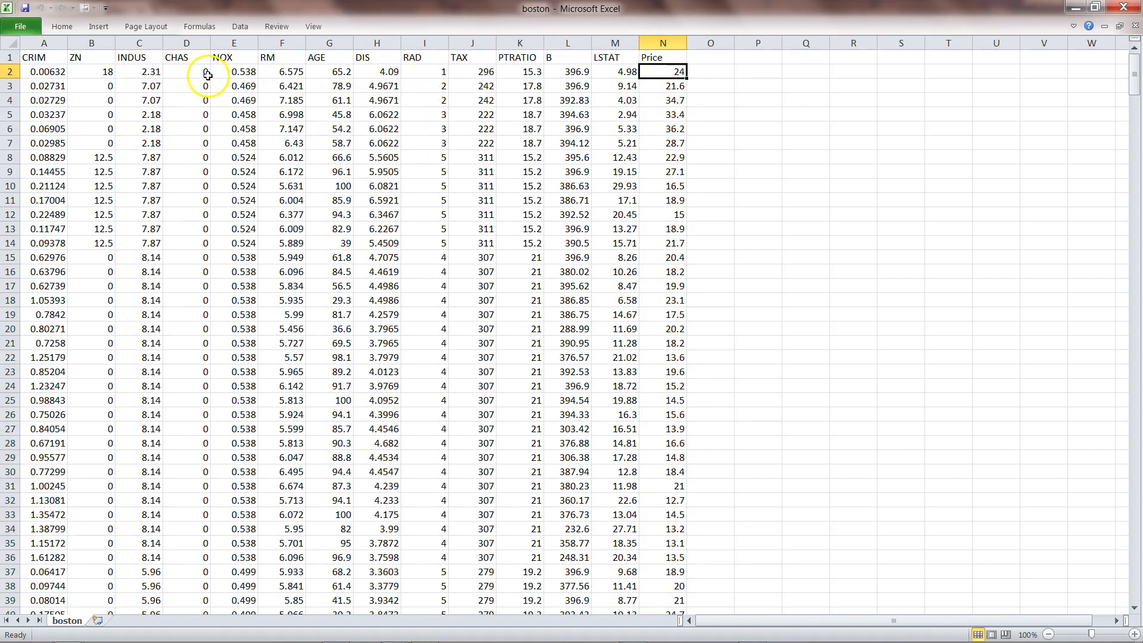
# Review the CRIM, RM, AGE, TAX and PTRATIO columns of the boston data.
pyautogui.click(53, 60)
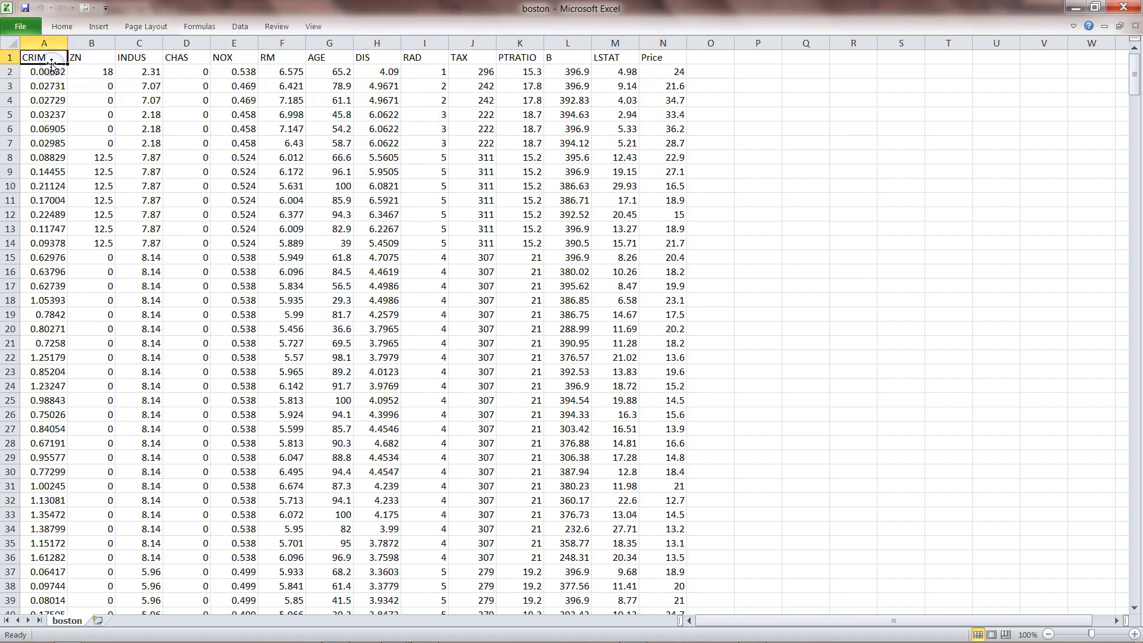
pyautogui.click(289, 59)
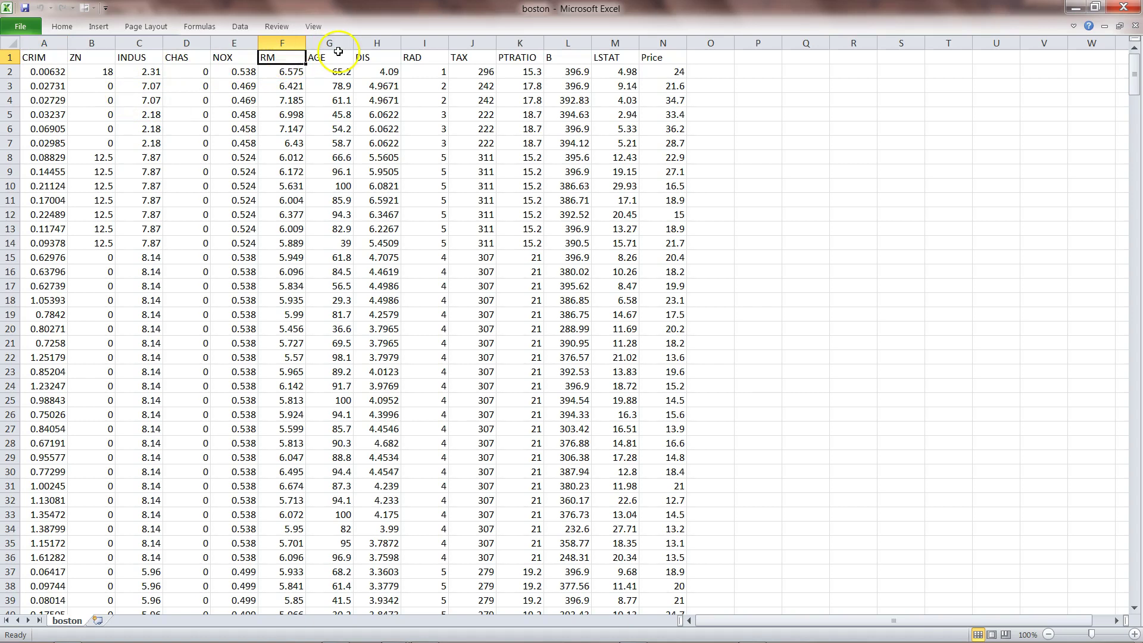
pyautogui.click(338, 52)
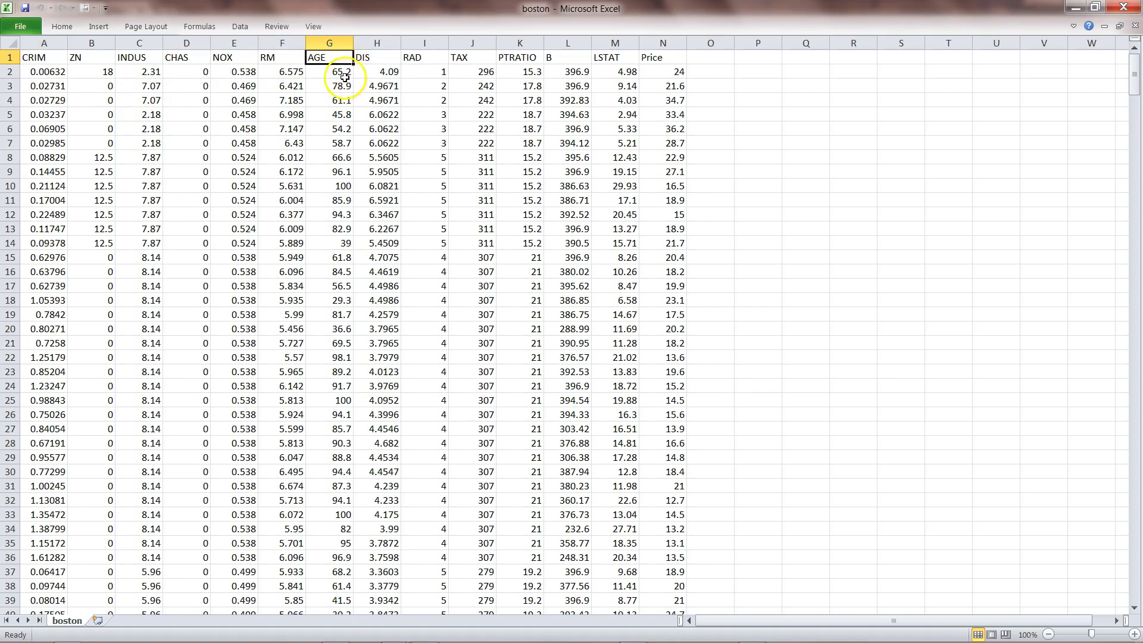
pyautogui.click(483, 62)
pyautogui.click(521, 60)
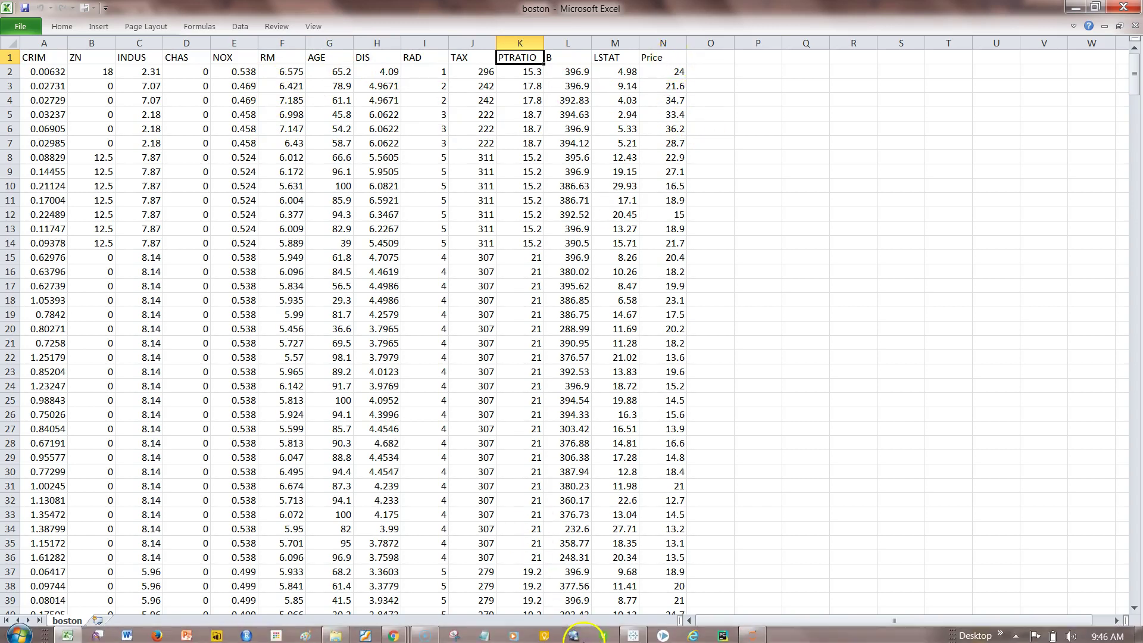
# Connect Tableau to the boston.csv text file as its data source.
pyautogui.click(623, 636)
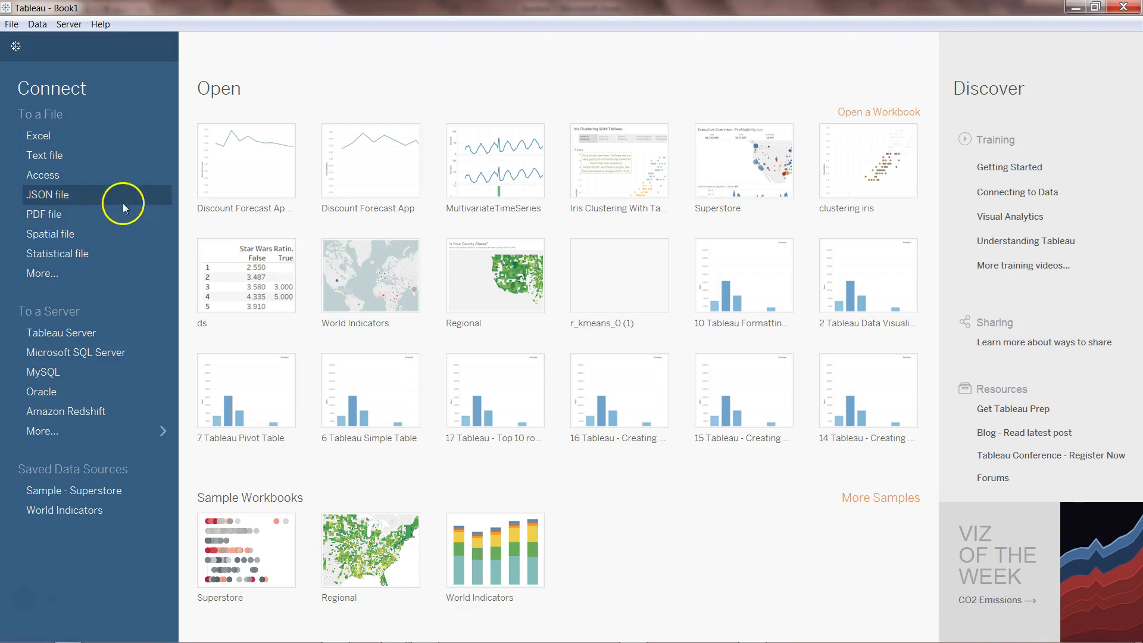
pyautogui.click(104, 155)
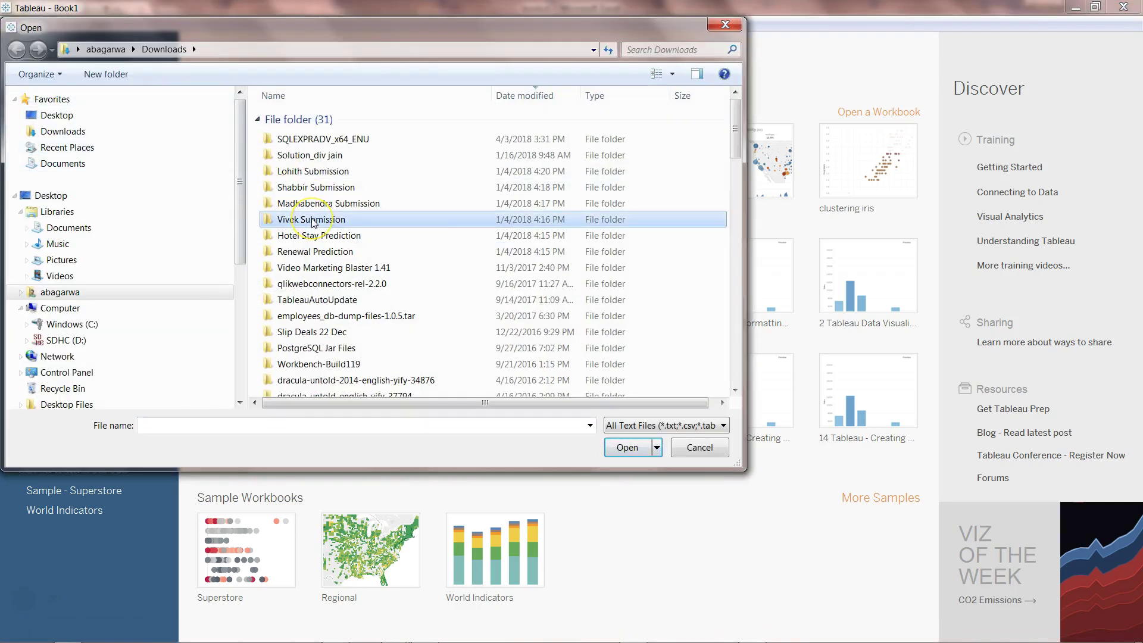
pyautogui.write('boston')
pyautogui.press('Return')
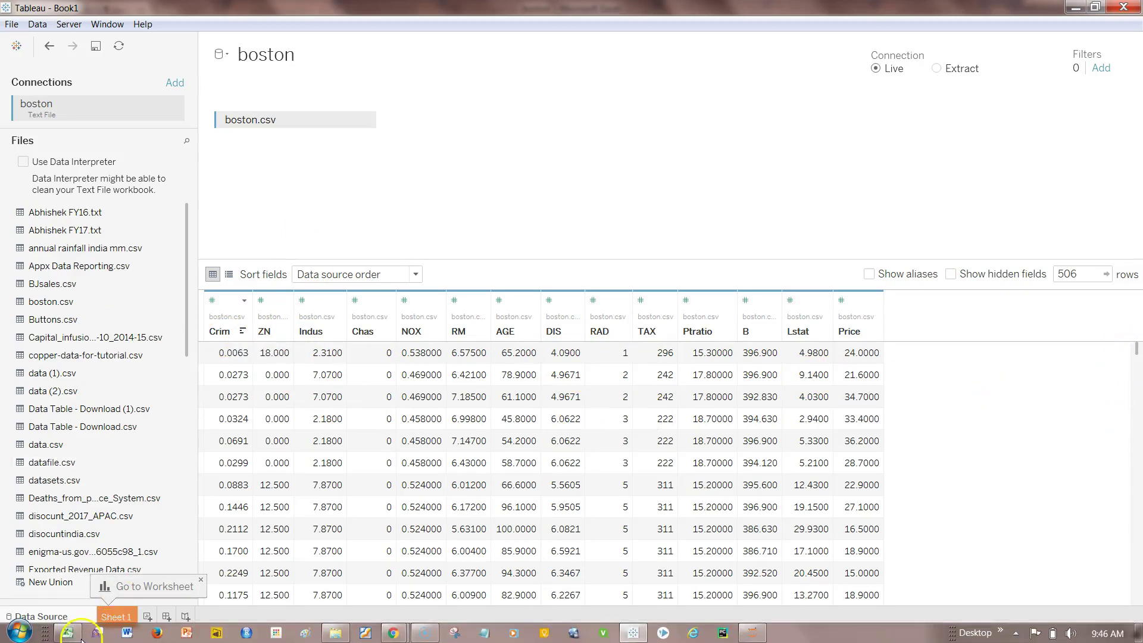
pyautogui.click(67, 634)
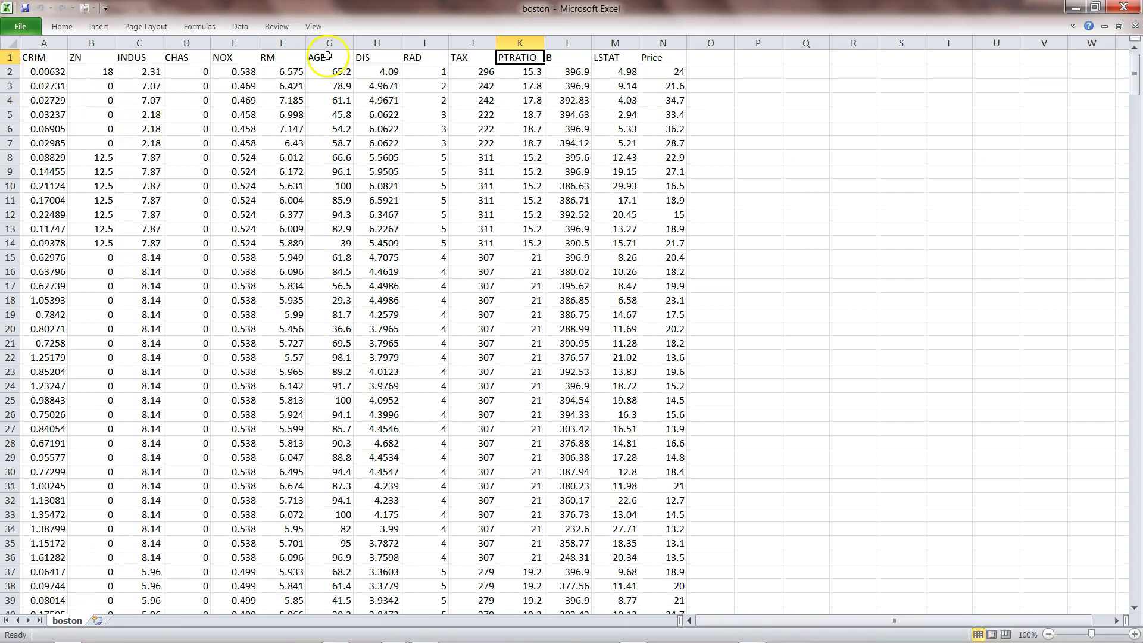
pyautogui.click(1075, 12)
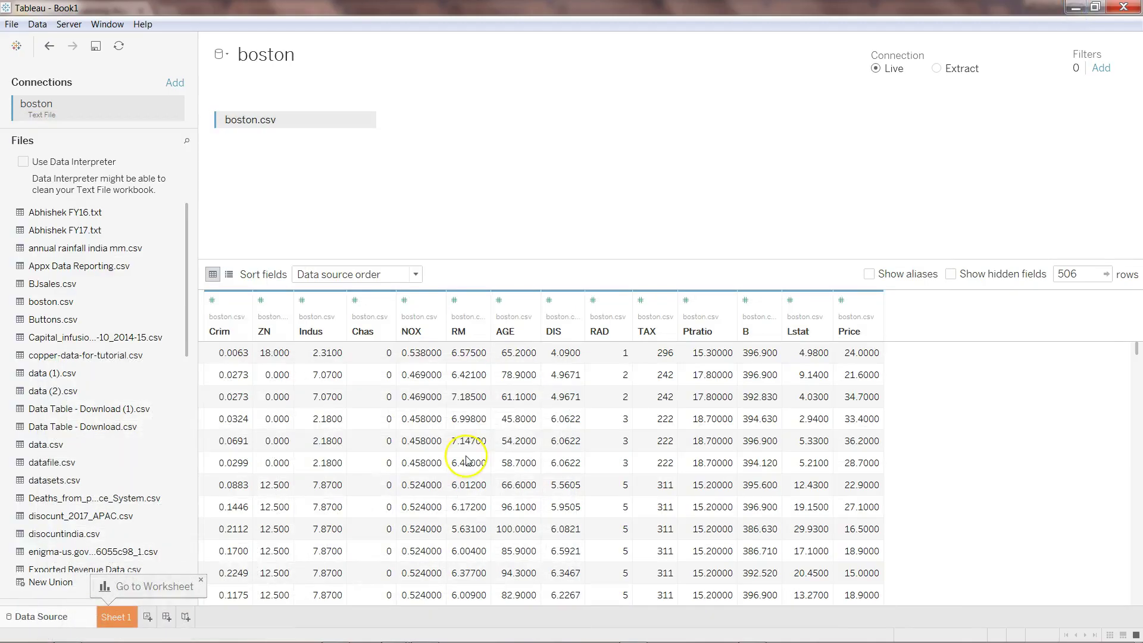
# On Sheet 1, place RM on Columns as a dimension.
pyautogui.click(125, 619)
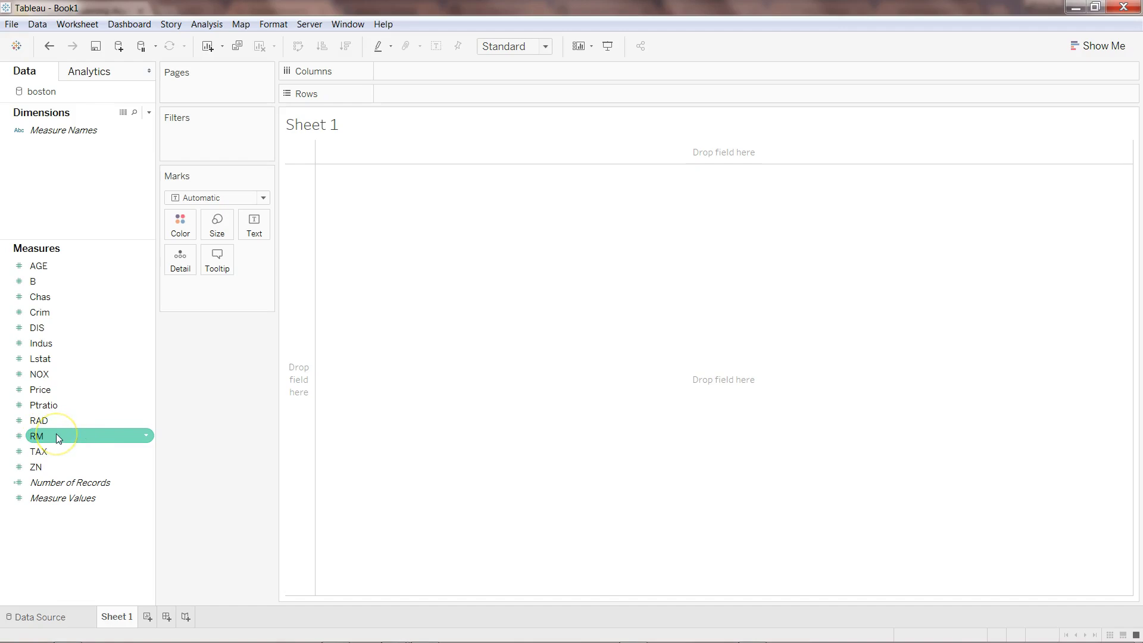
pyautogui.moveTo(57, 437); pyautogui.dragTo(423, 81)
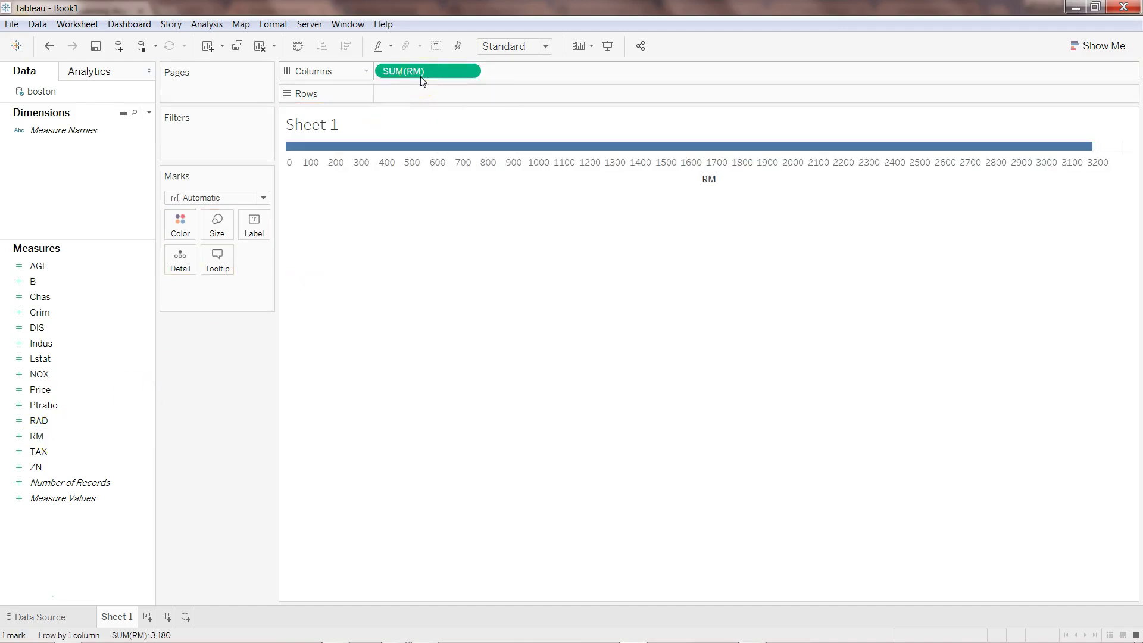
pyautogui.click(472, 71)
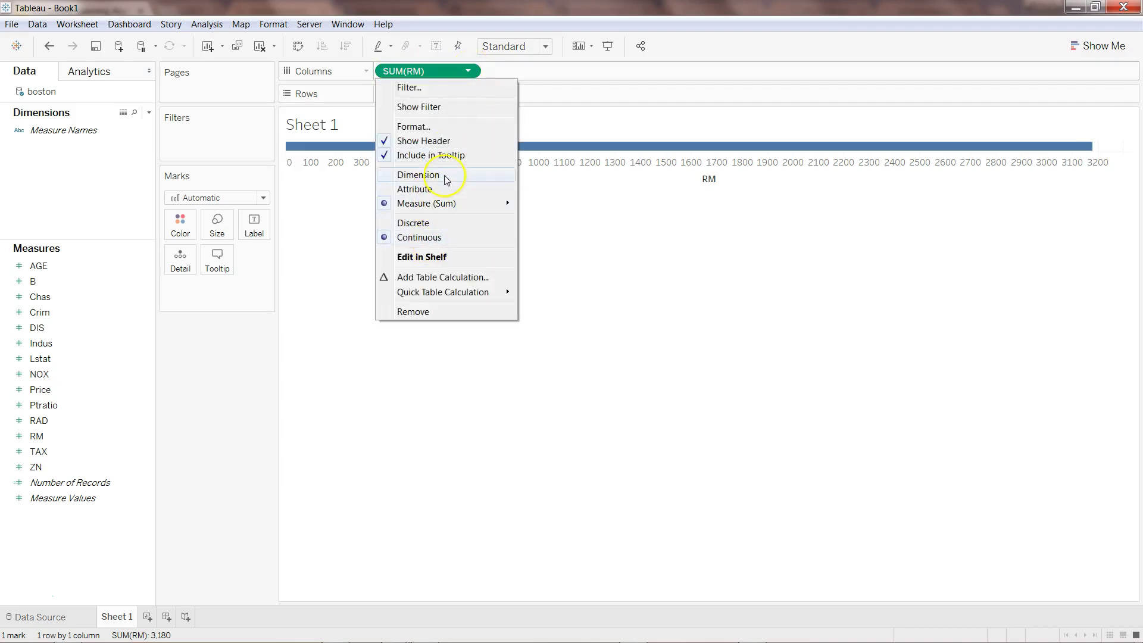
pyautogui.click(419, 174)
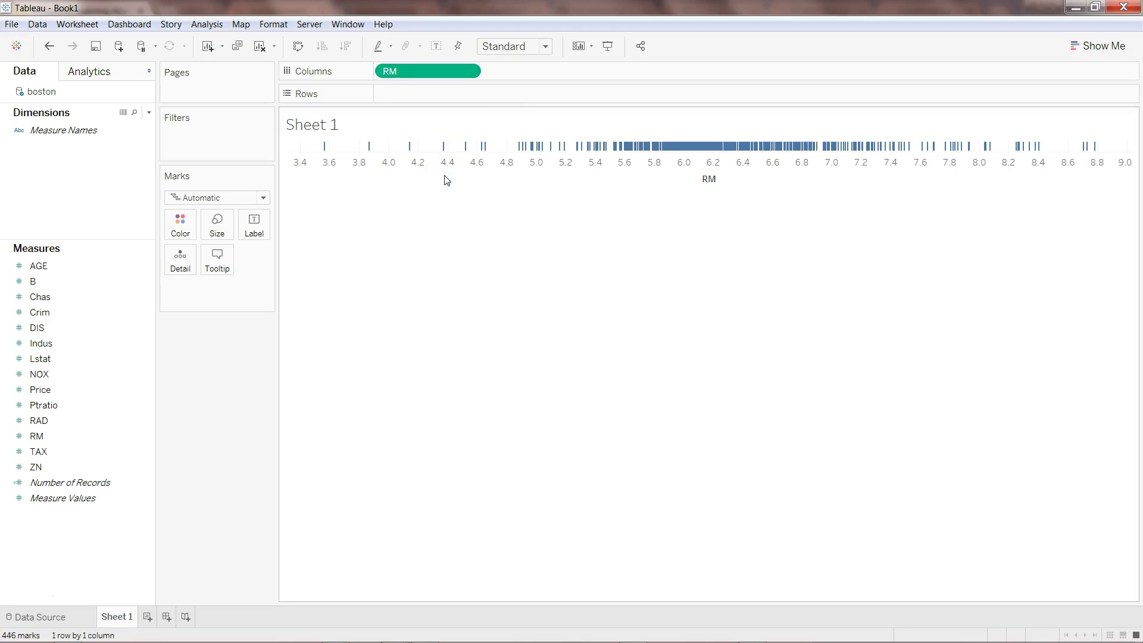
pyautogui.click(321, 240)
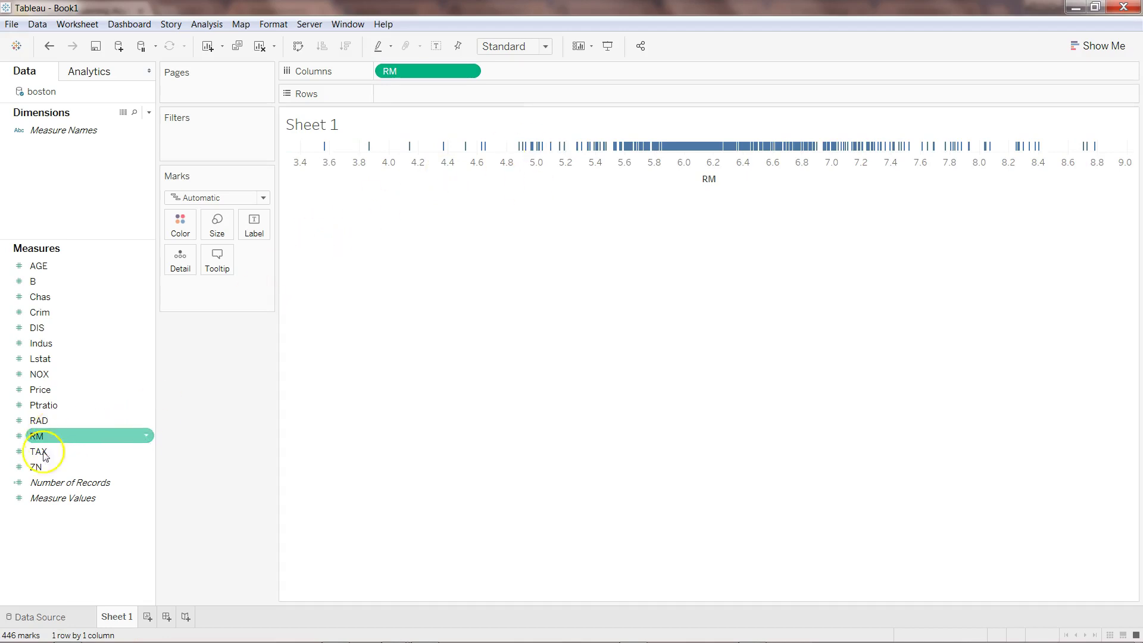
# Add Price and turn the view into a continuous line chart using Show Me.
pyautogui.moveTo(62, 405); pyautogui.dragTo(449, 146)
pyautogui.click(1081, 45)
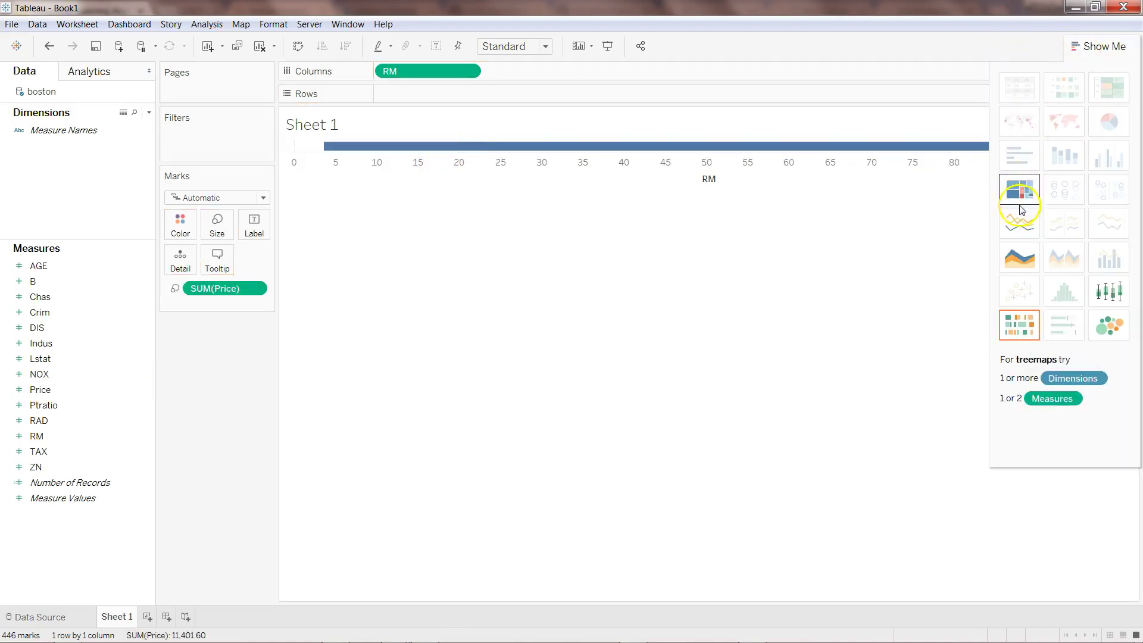
pyautogui.click(1021, 230)
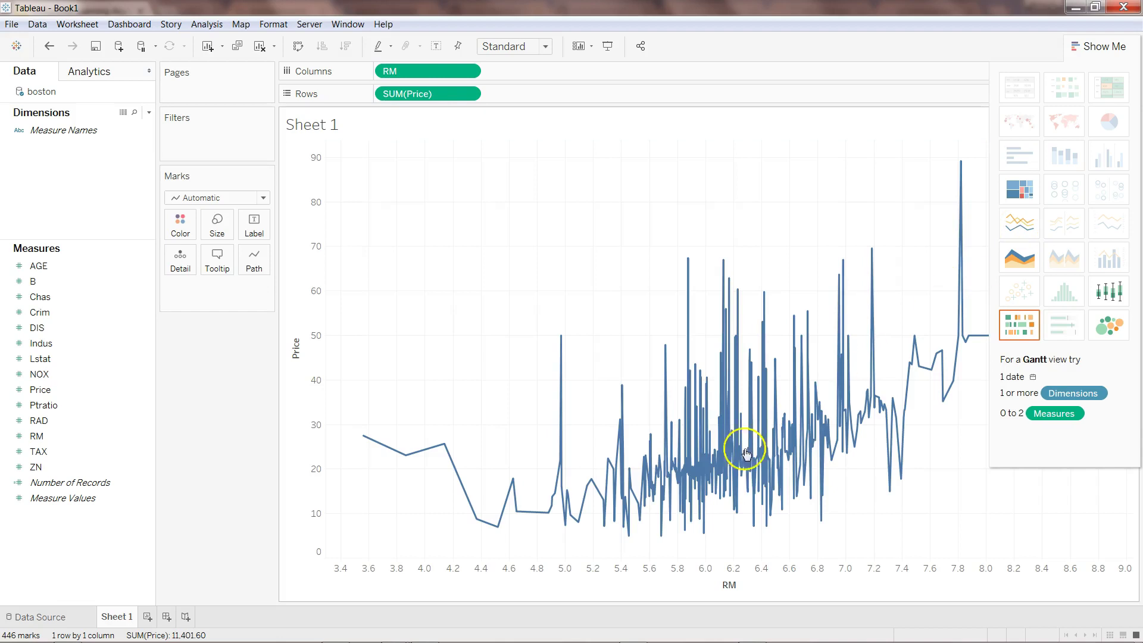
pyautogui.click(1101, 51)
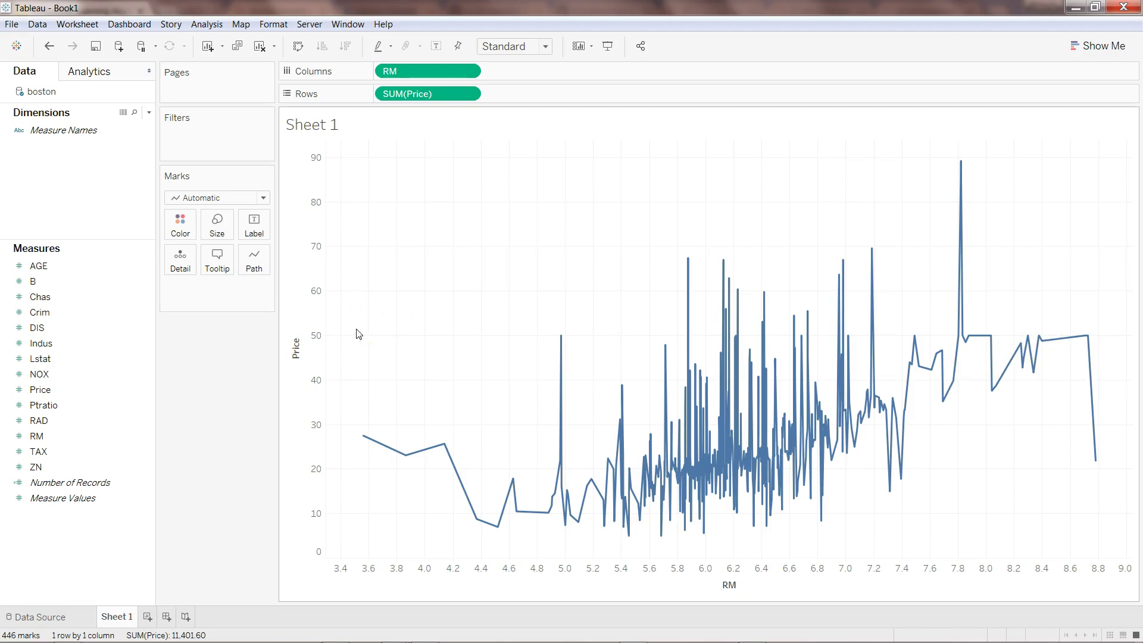
# Add a linear trend line and check its fit: Price = 9.15176*RM - 32.0593, R-squared 0.295109.
pyautogui.click(95, 71)
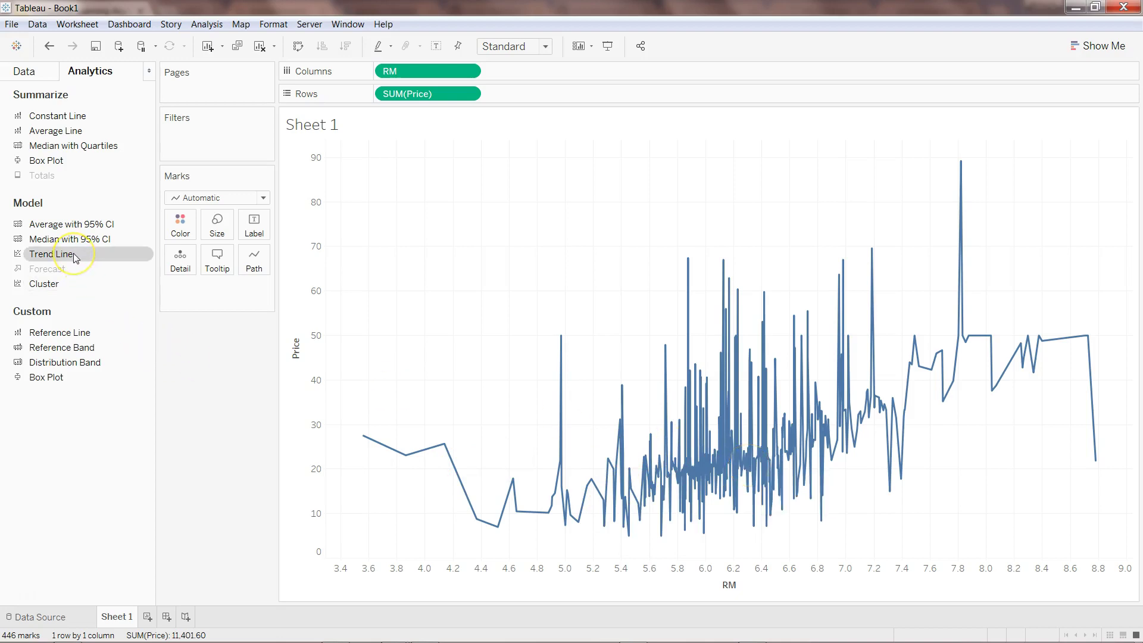
pyautogui.moveTo(74, 254); pyautogui.dragTo(411, 164)
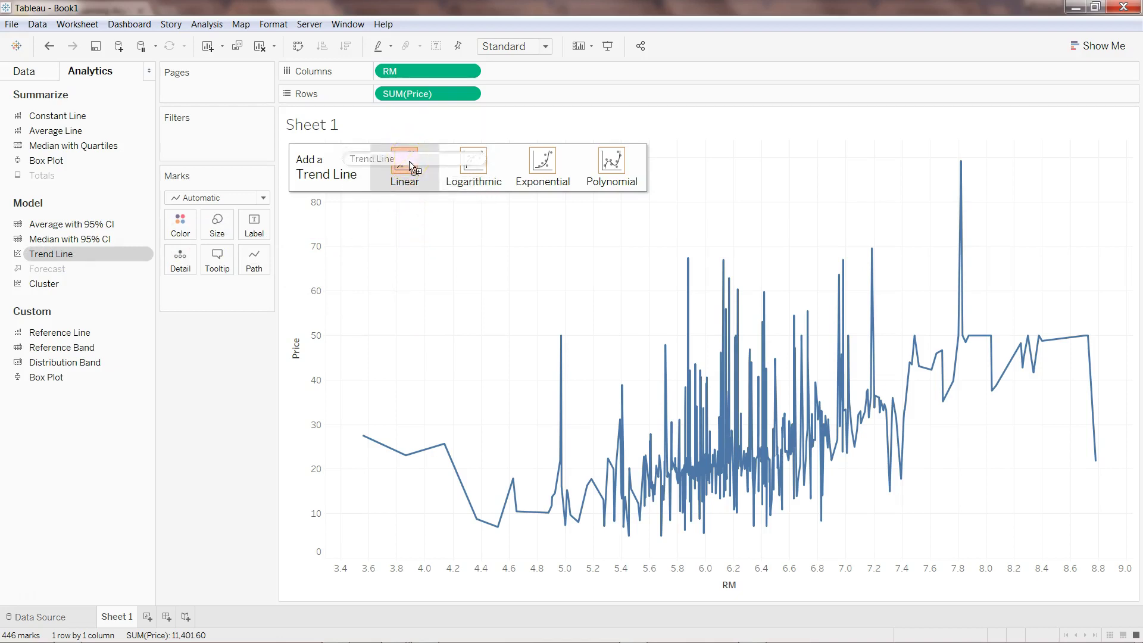
pyautogui.moveTo(409, 161)
pyautogui.mouseDown()
pyautogui.moveTo(613, 170)
pyautogui.moveTo(444, 213)
pyautogui.moveTo(409, 167)
pyautogui.mouseUp()
pyautogui.moveTo(655, 474)
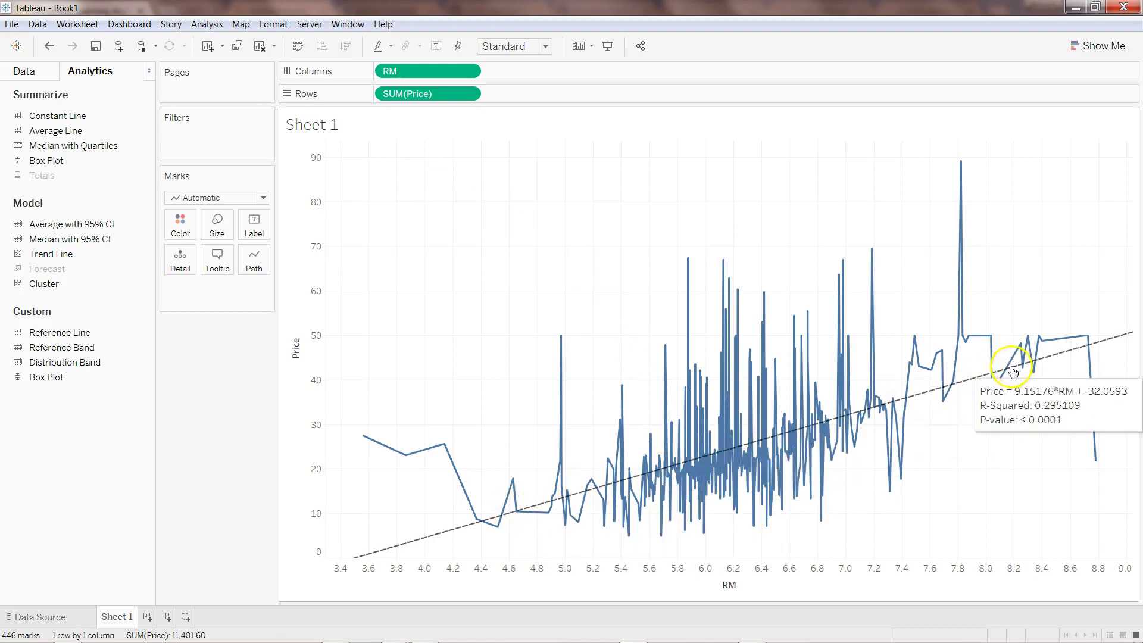
pyautogui.moveTo(1001, 376)
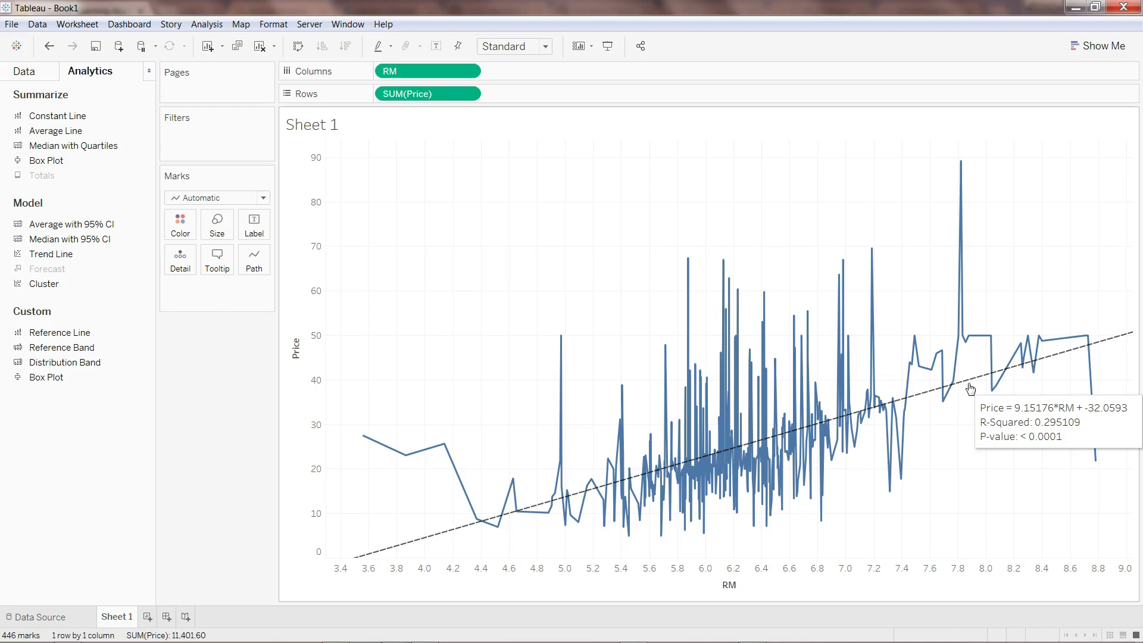
pyautogui.moveTo(888, 412)
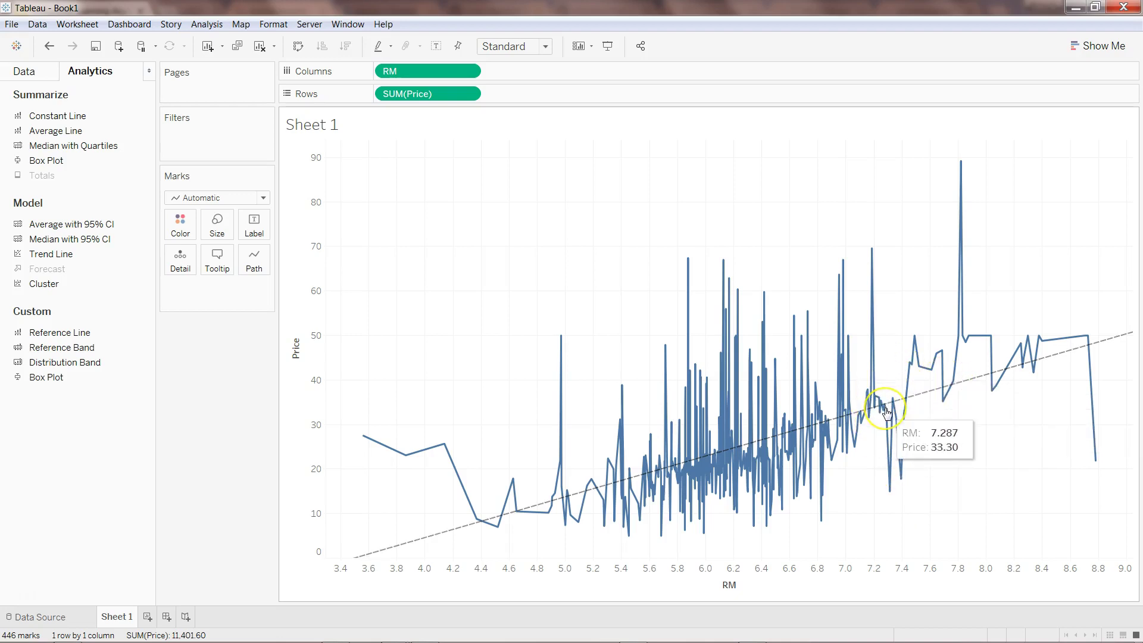
pyautogui.moveTo(935, 393)
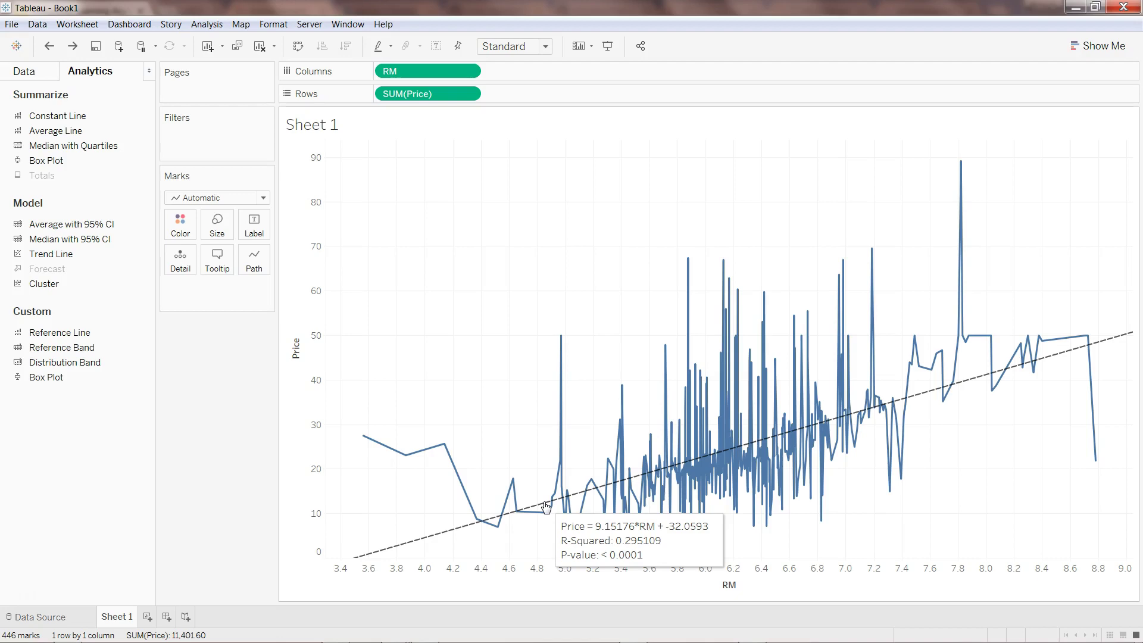
# Enable Show Confidence Bands in the trend line settings, then inspect the point near RM 5.6.
pyautogui.rightClick(545, 504)
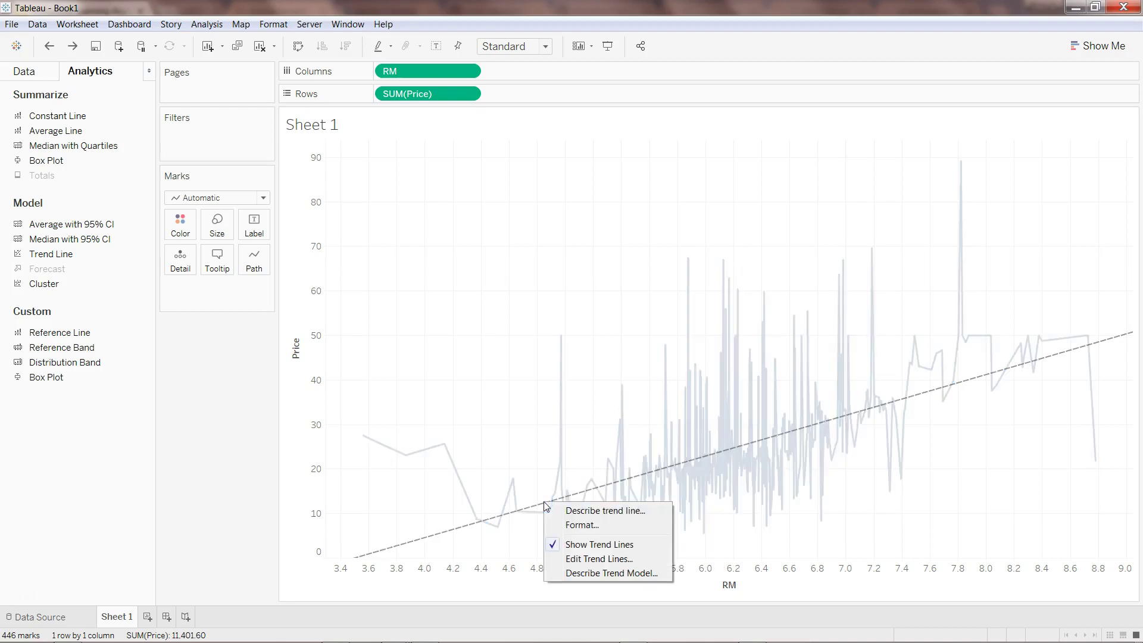
pyautogui.click(579, 559)
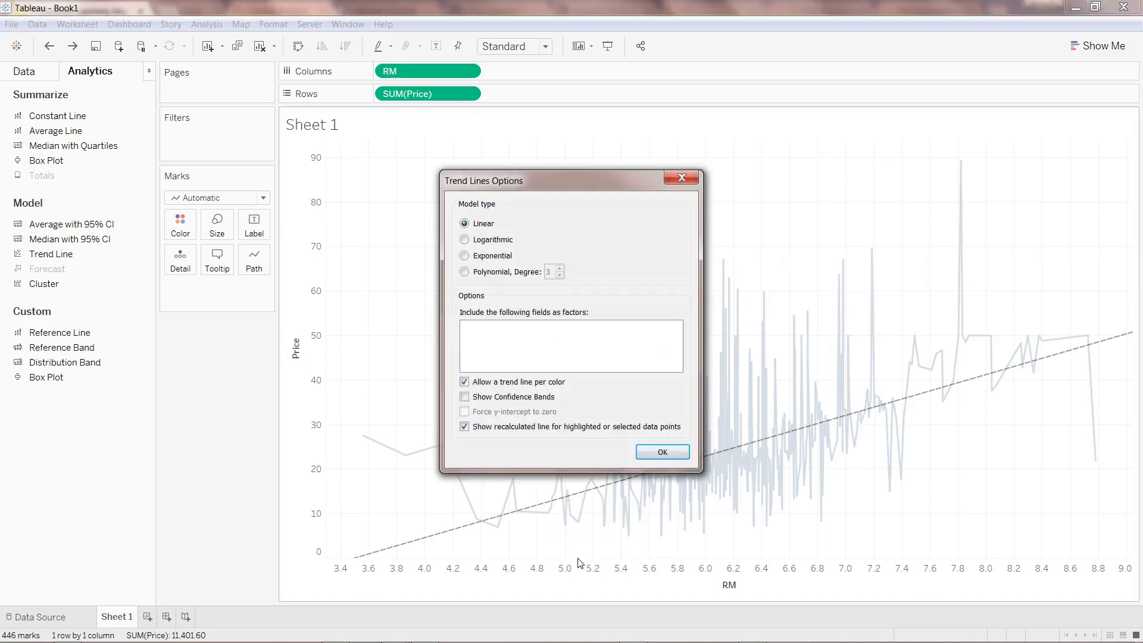
pyautogui.click(500, 400)
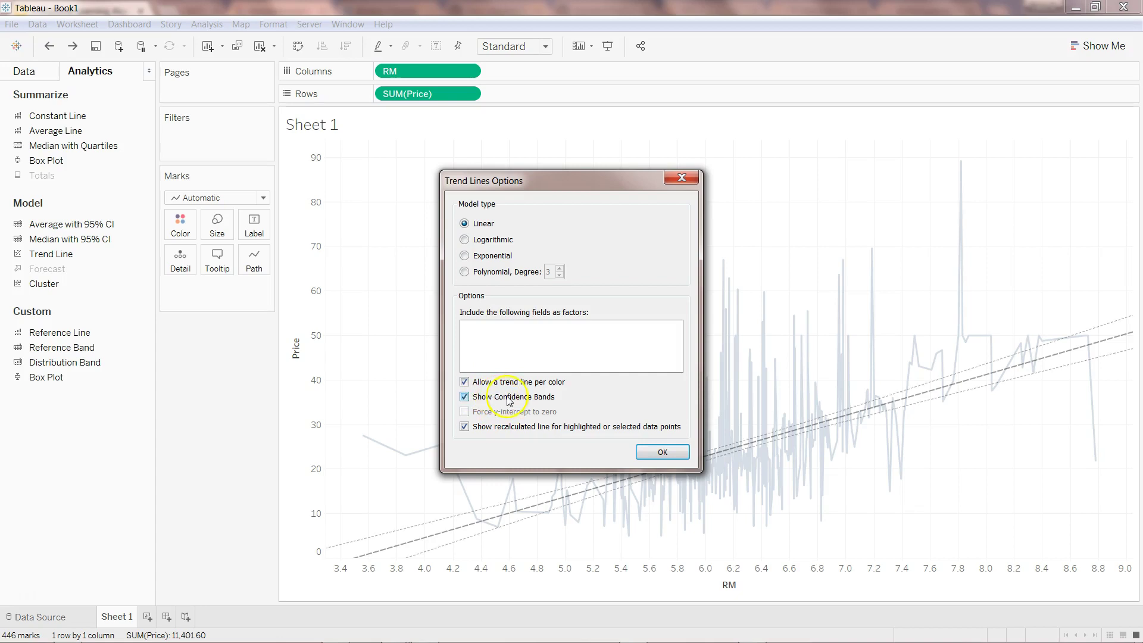
pyautogui.click(669, 452)
pyautogui.click(730, 469)
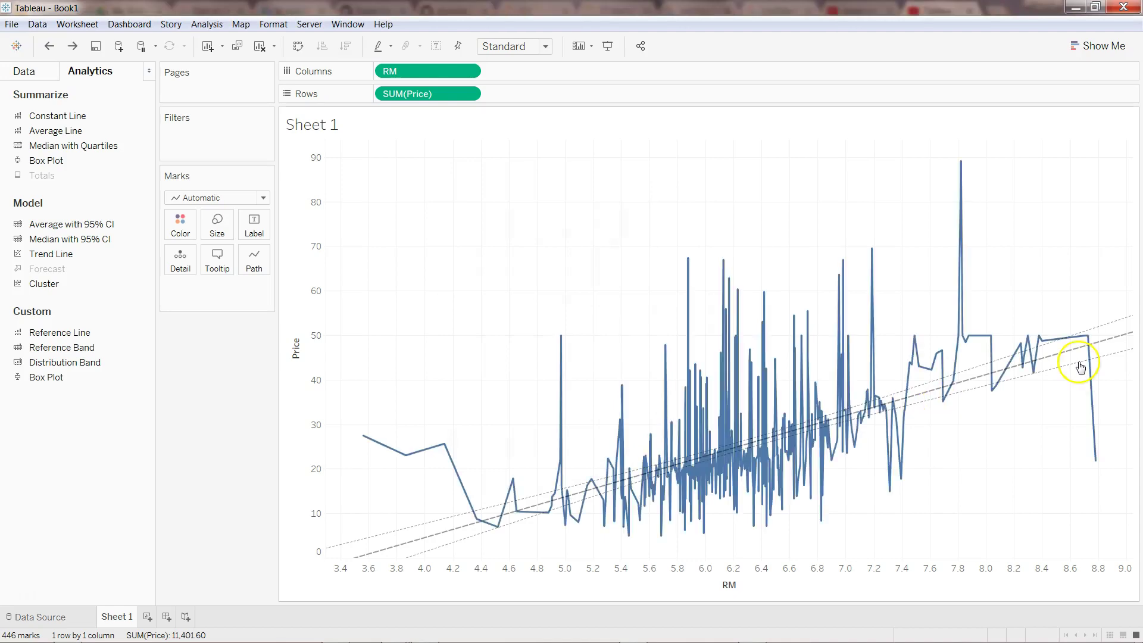
pyautogui.moveTo(1069, 350)
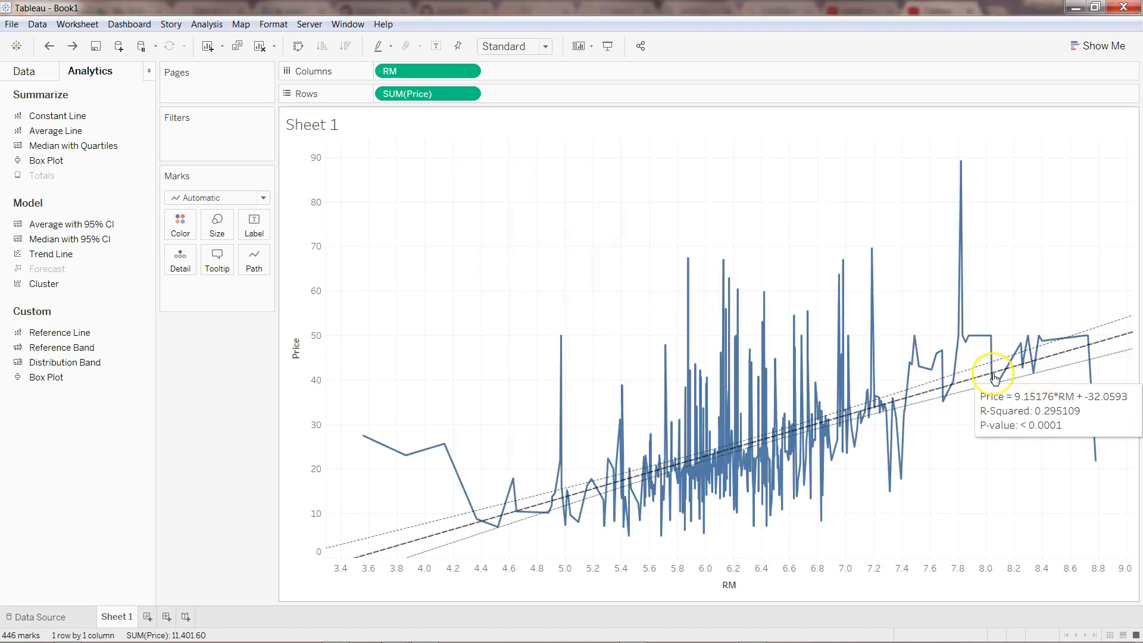
pyautogui.rightClick(407, 548)
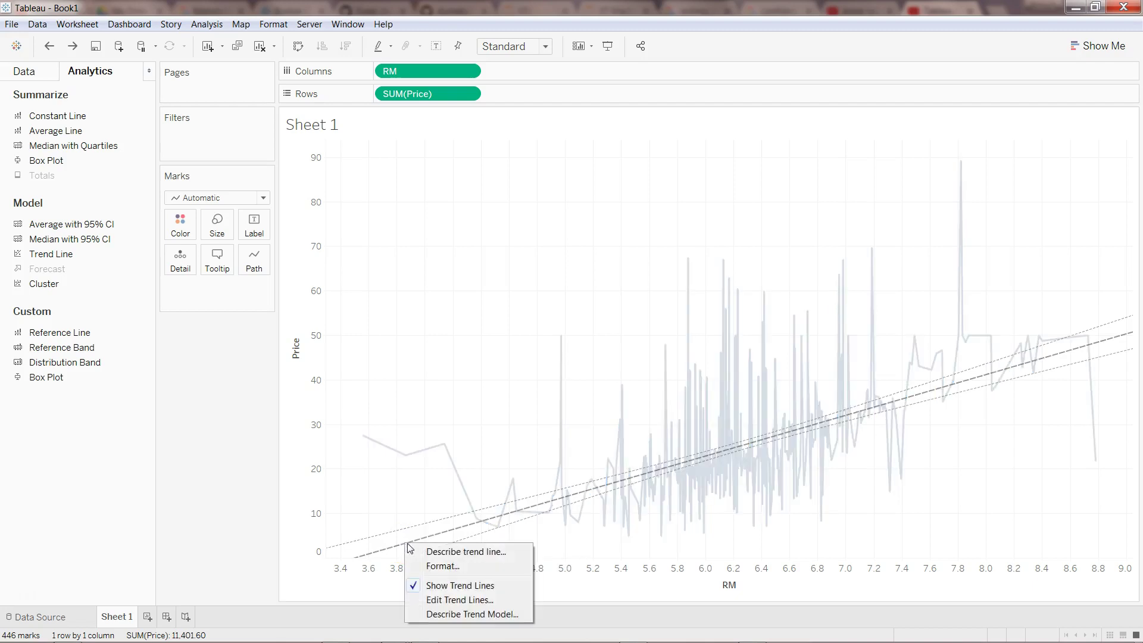
pyautogui.click(447, 552)
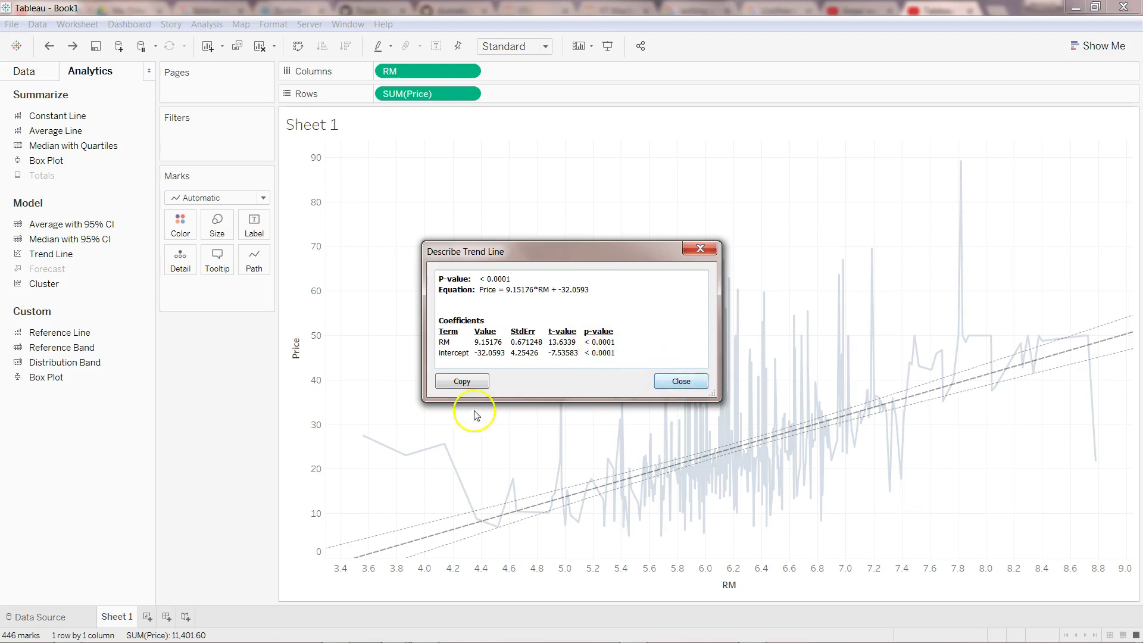
pyautogui.click(687, 381)
# Open Describe Trend Model and scroll through SSE 46661.6, MSE 105.094 and standard error 10.2515.
pyautogui.moveTo(428, 513)
pyautogui.rightClick(411, 546)
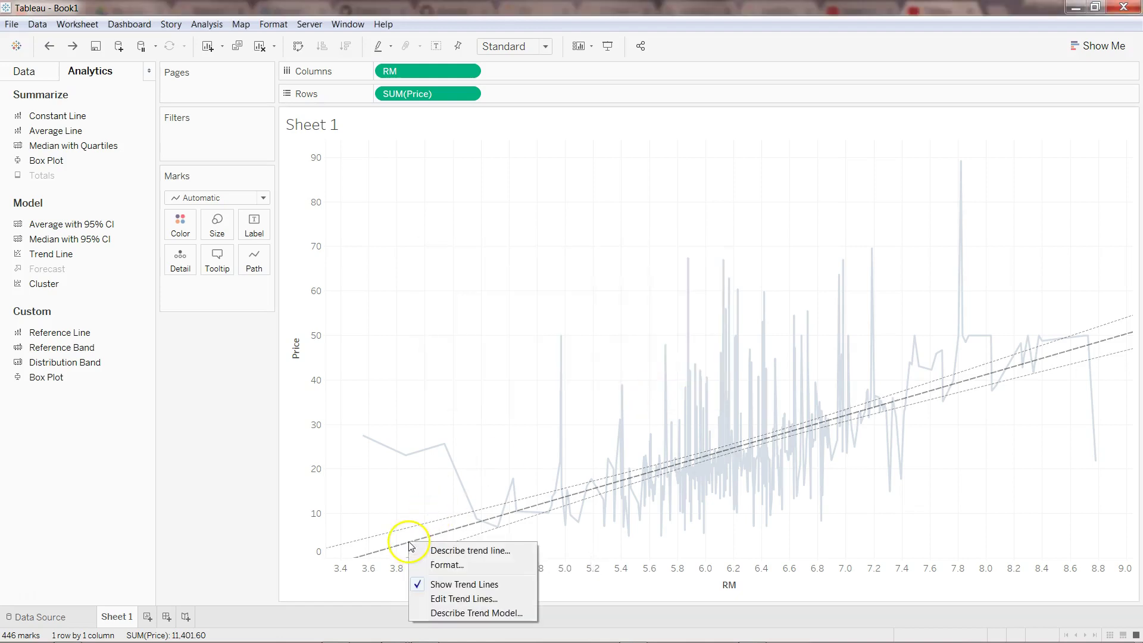
pyautogui.click(449, 614)
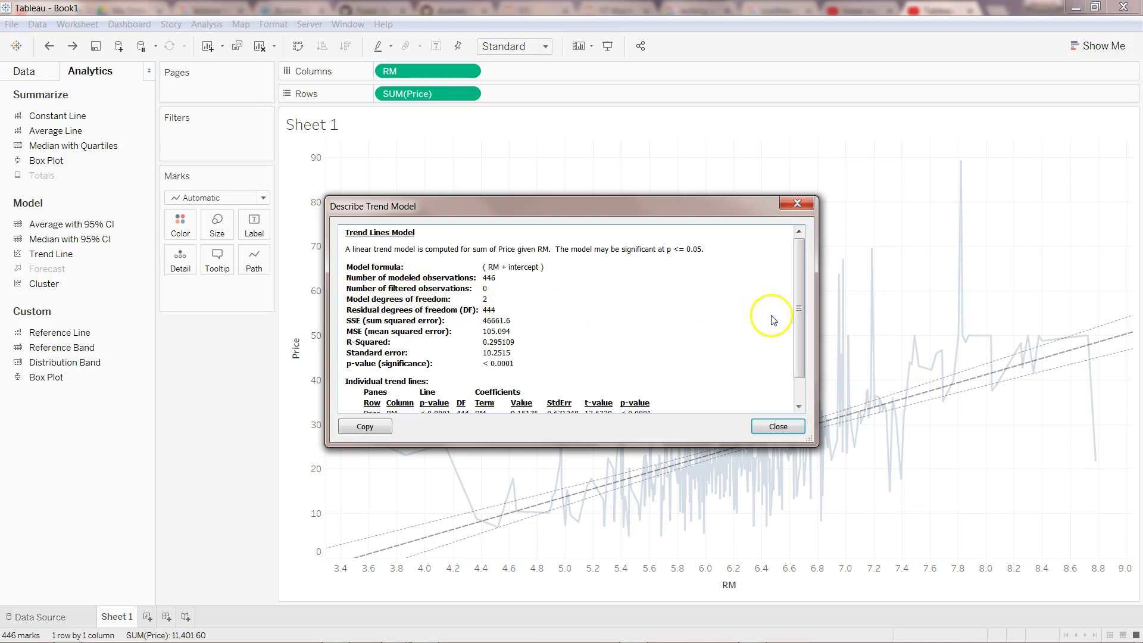
pyautogui.moveTo(799, 302); pyautogui.dragTo(798, 332)
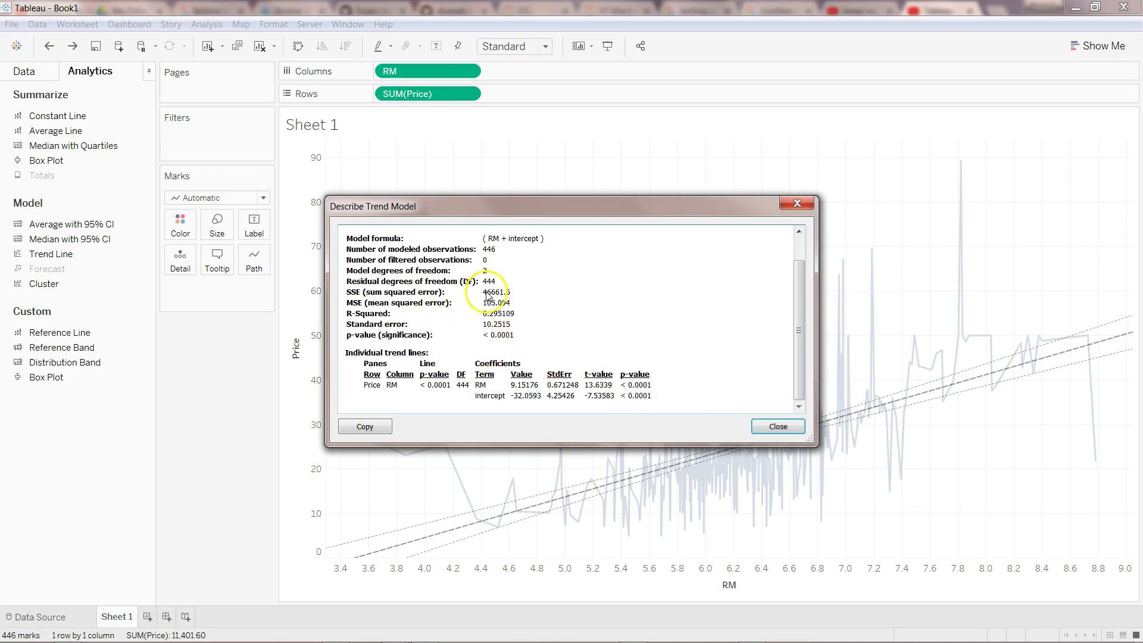
pyautogui.moveTo(800, 317); pyautogui.dragTo(800, 277)
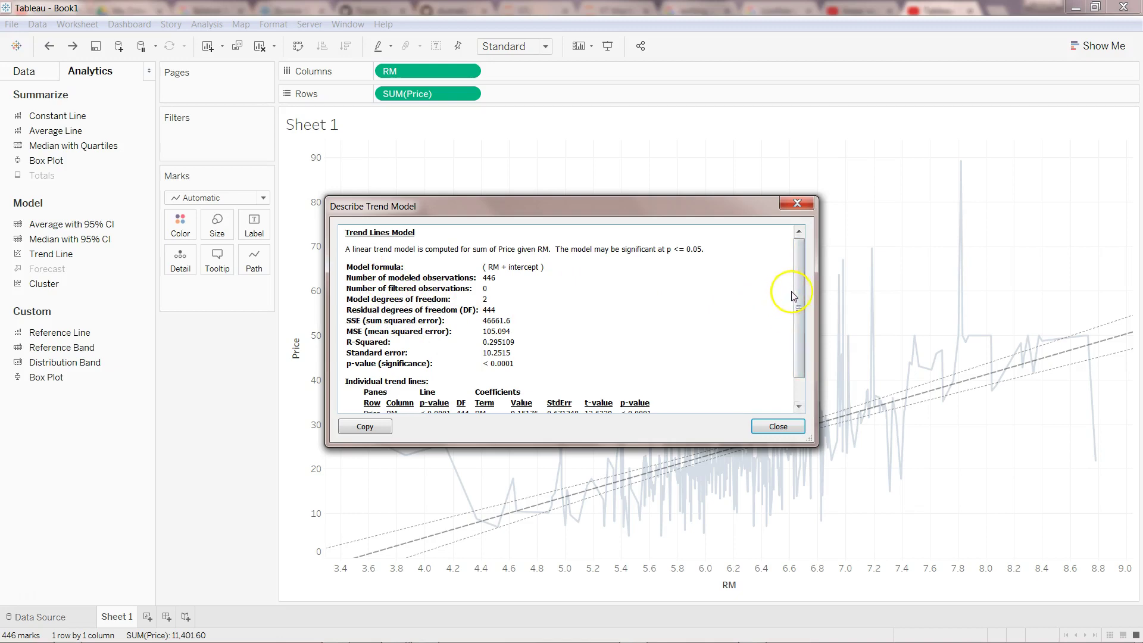
pyautogui.scroll(-2, 793, 333)
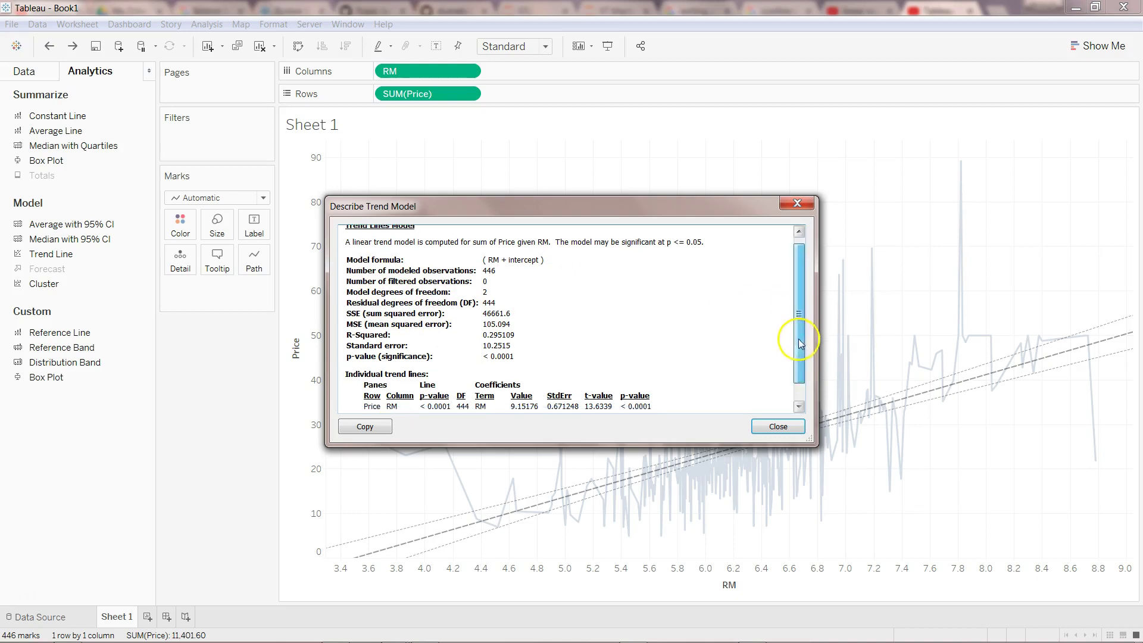
# Close the trend model report, then select and deselect the trend lines and highlighted point.
pyautogui.click(797, 205)
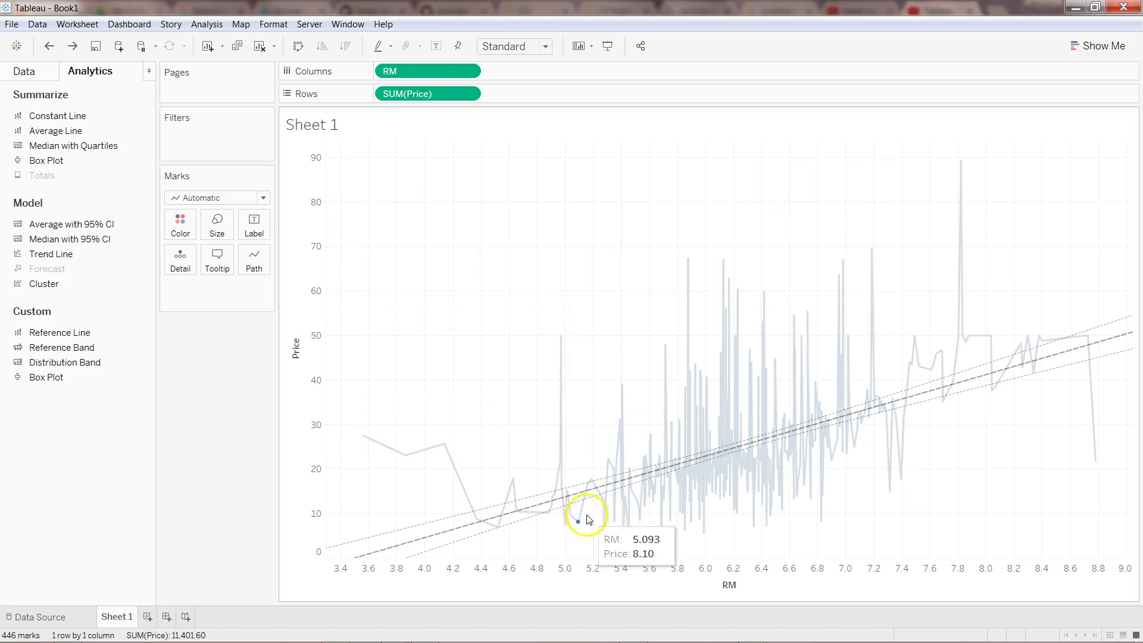
pyautogui.moveTo(512, 516)
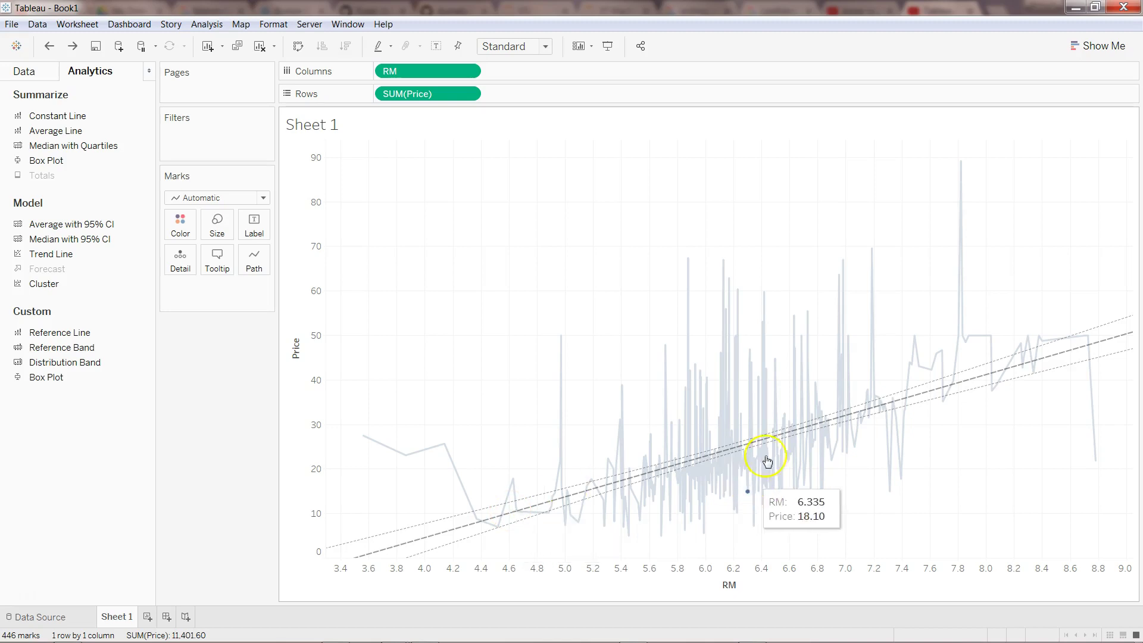
pyautogui.moveTo(799, 436)
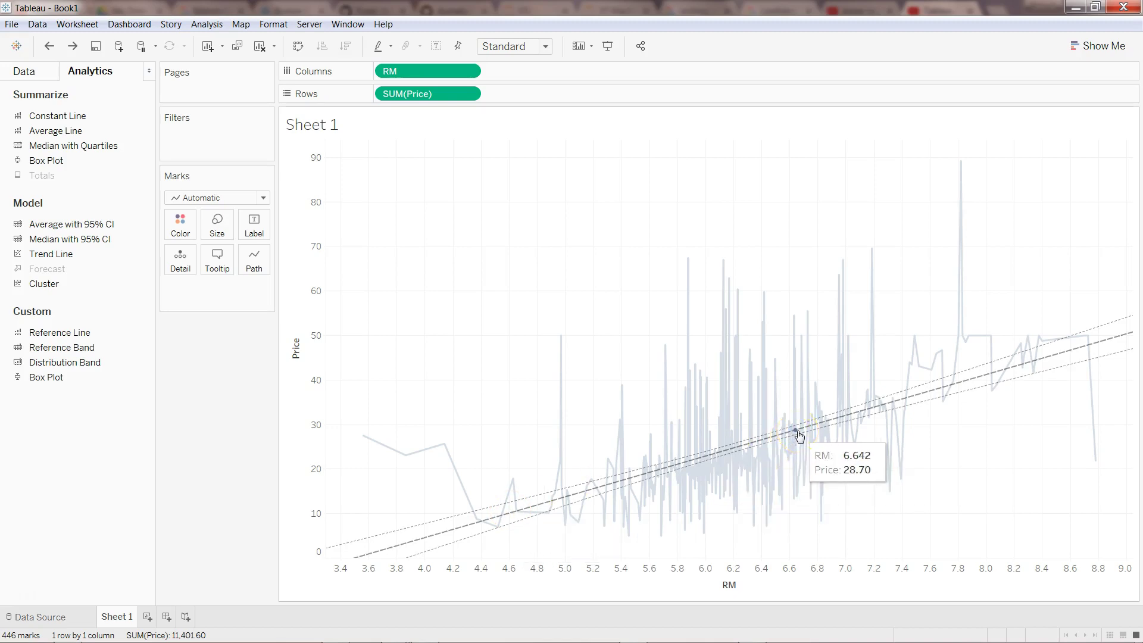
pyautogui.moveTo(854, 416)
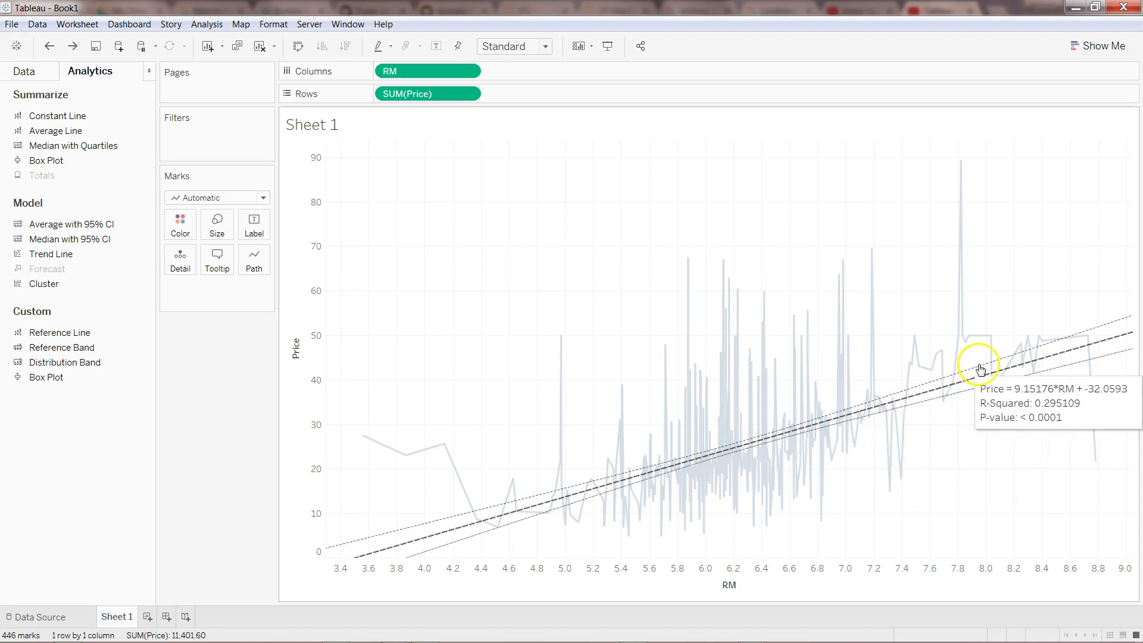
pyautogui.moveTo(1007, 373)
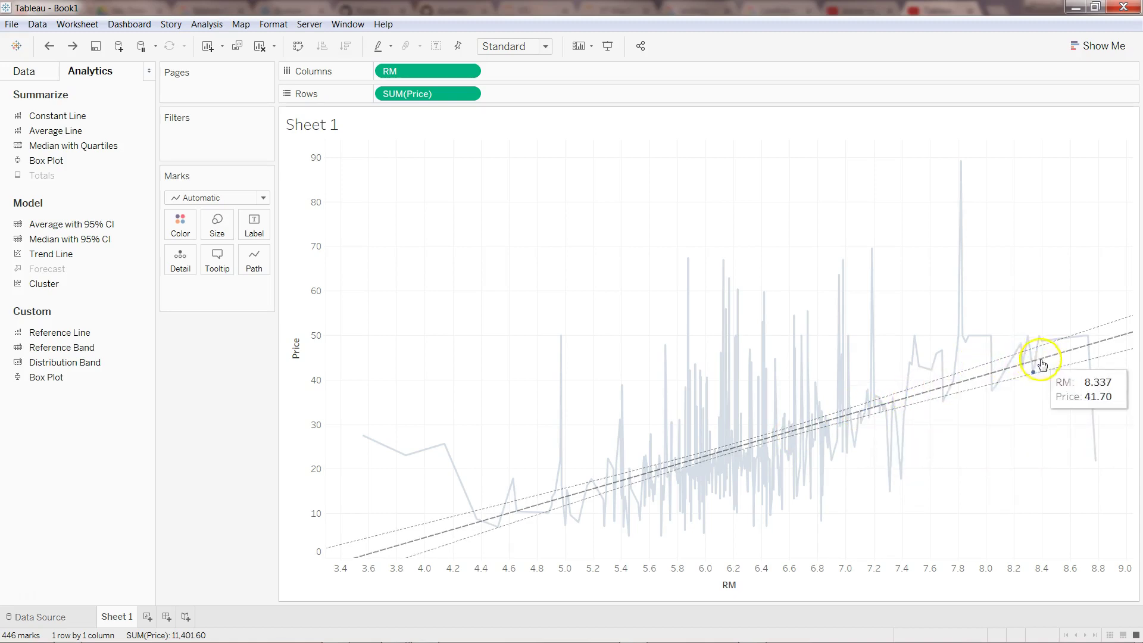
pyautogui.moveTo(1041, 357)
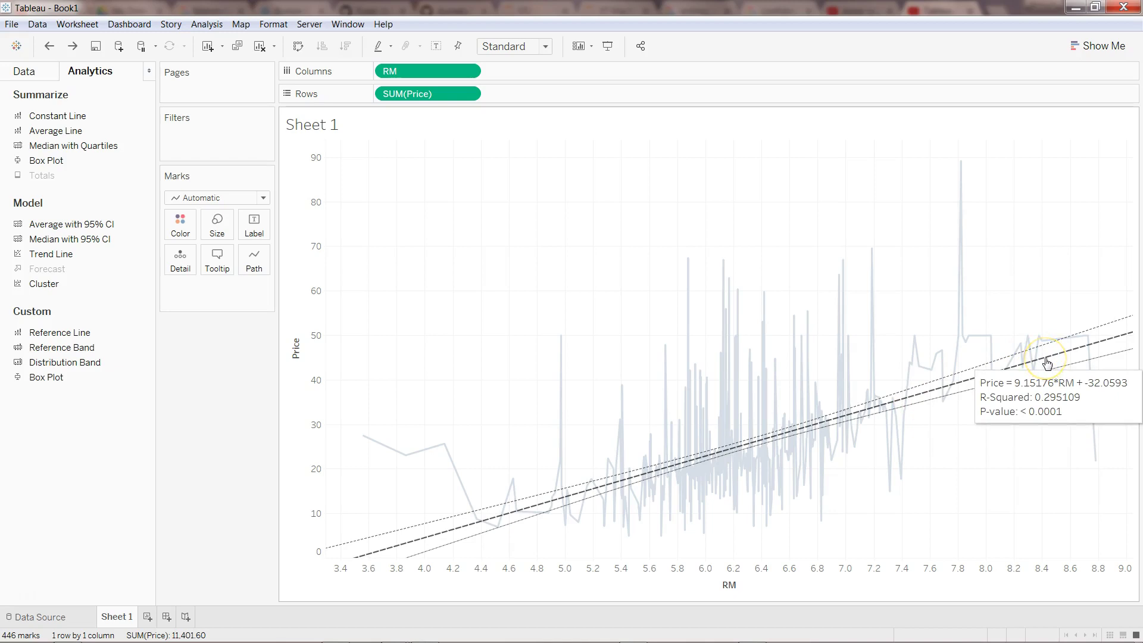
pyautogui.click(1051, 350)
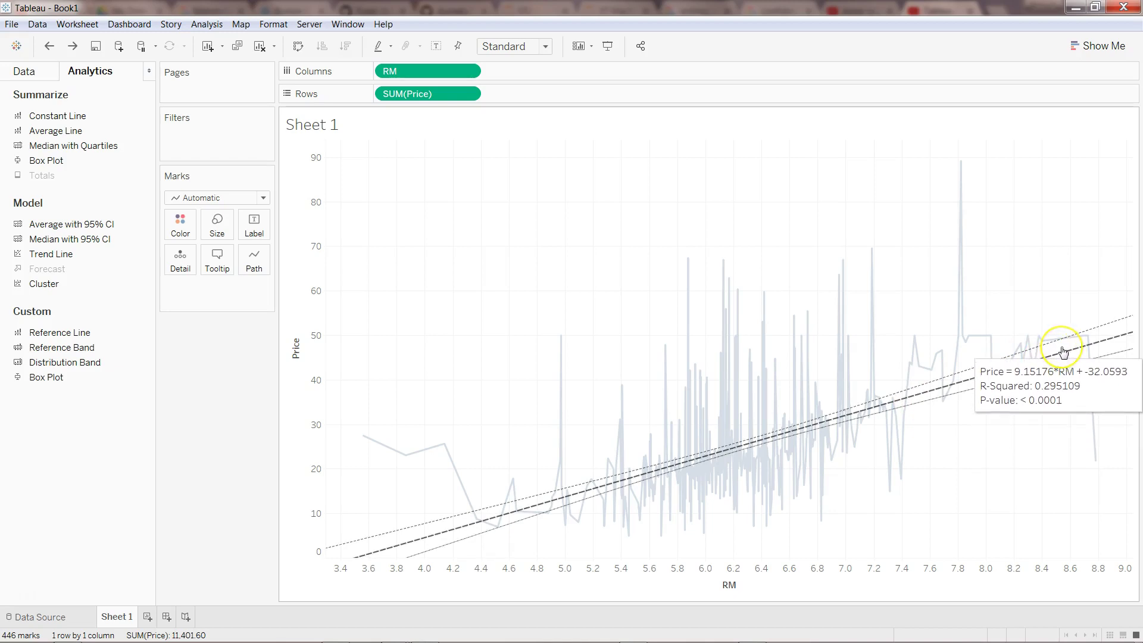
pyautogui.click(1064, 351)
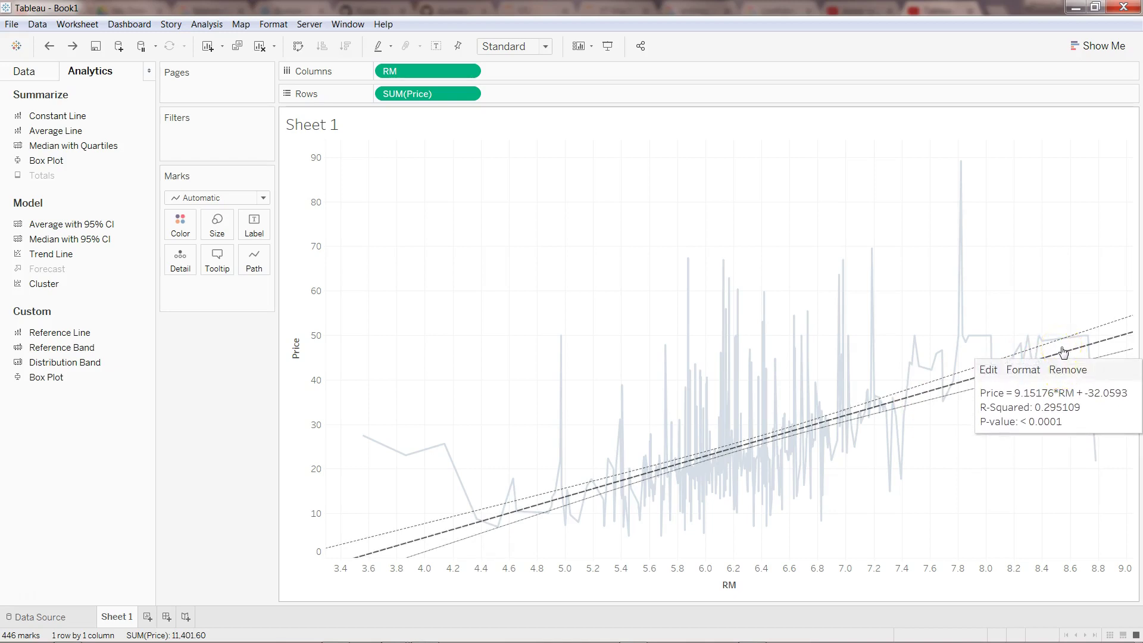
pyautogui.click(1076, 350)
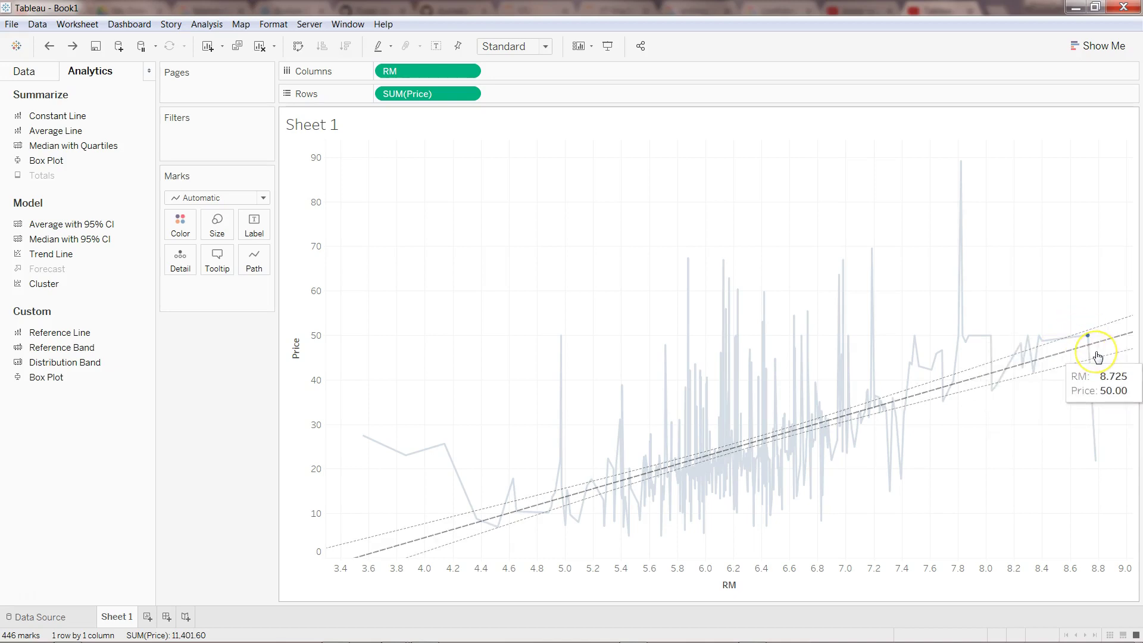
pyautogui.click(1098, 358)
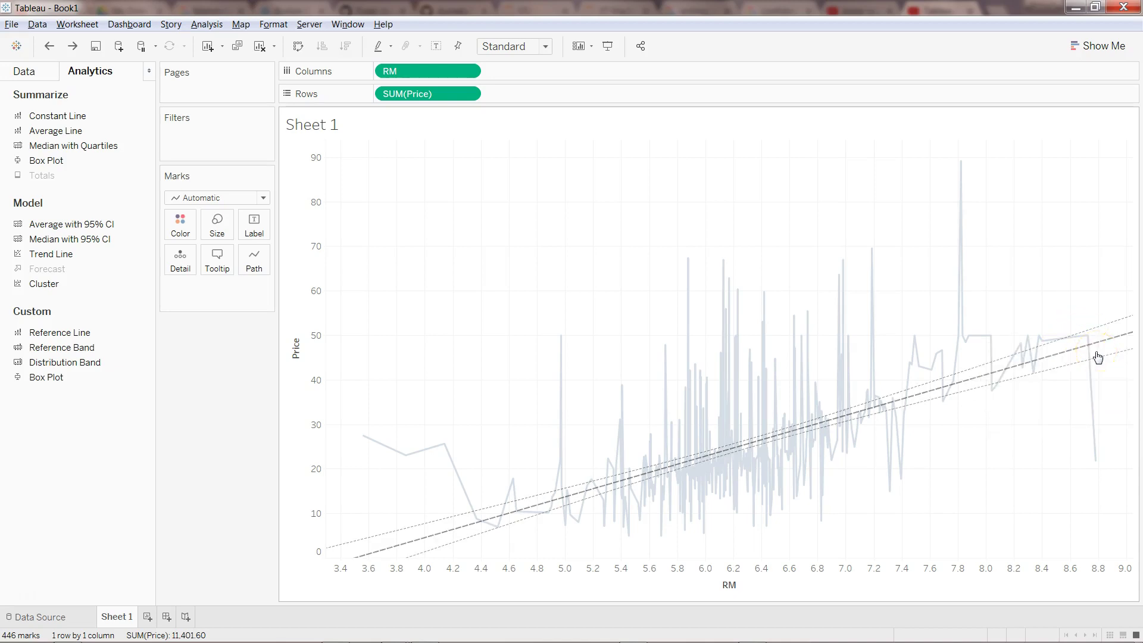